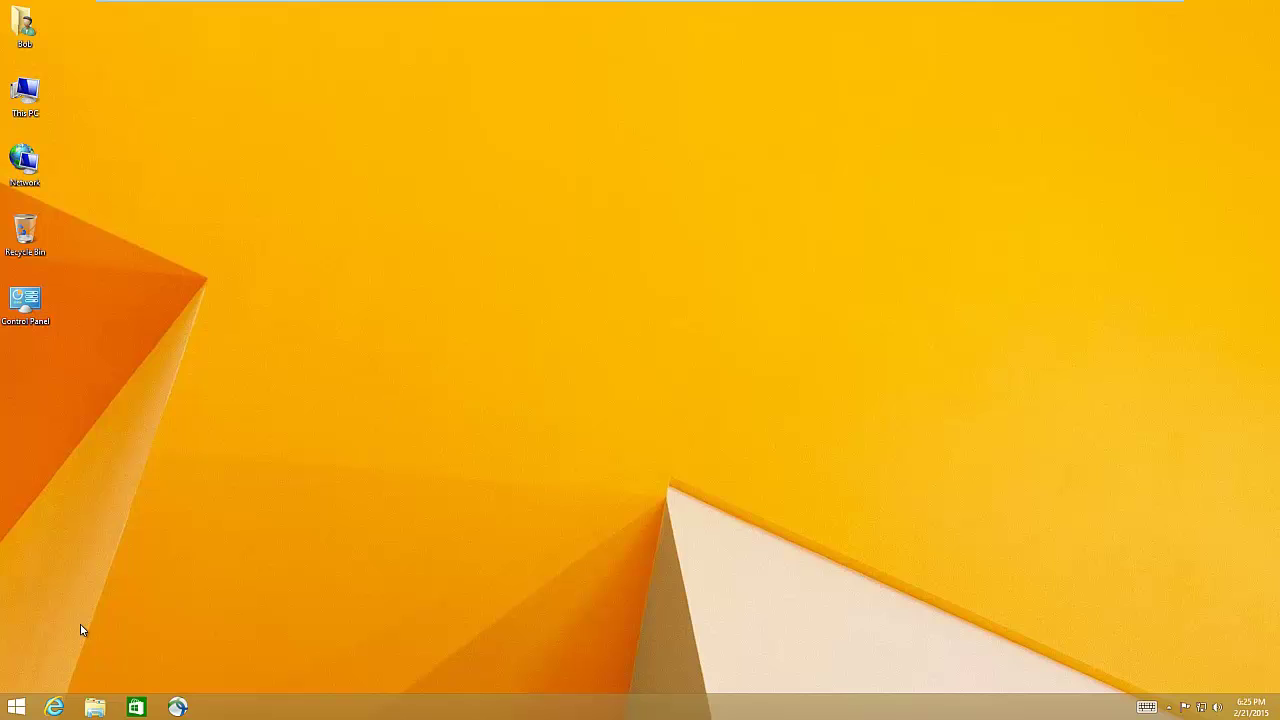
Launch Internet Explorer from the taskbar so it opens on the MSN home page
left_click(55, 707)
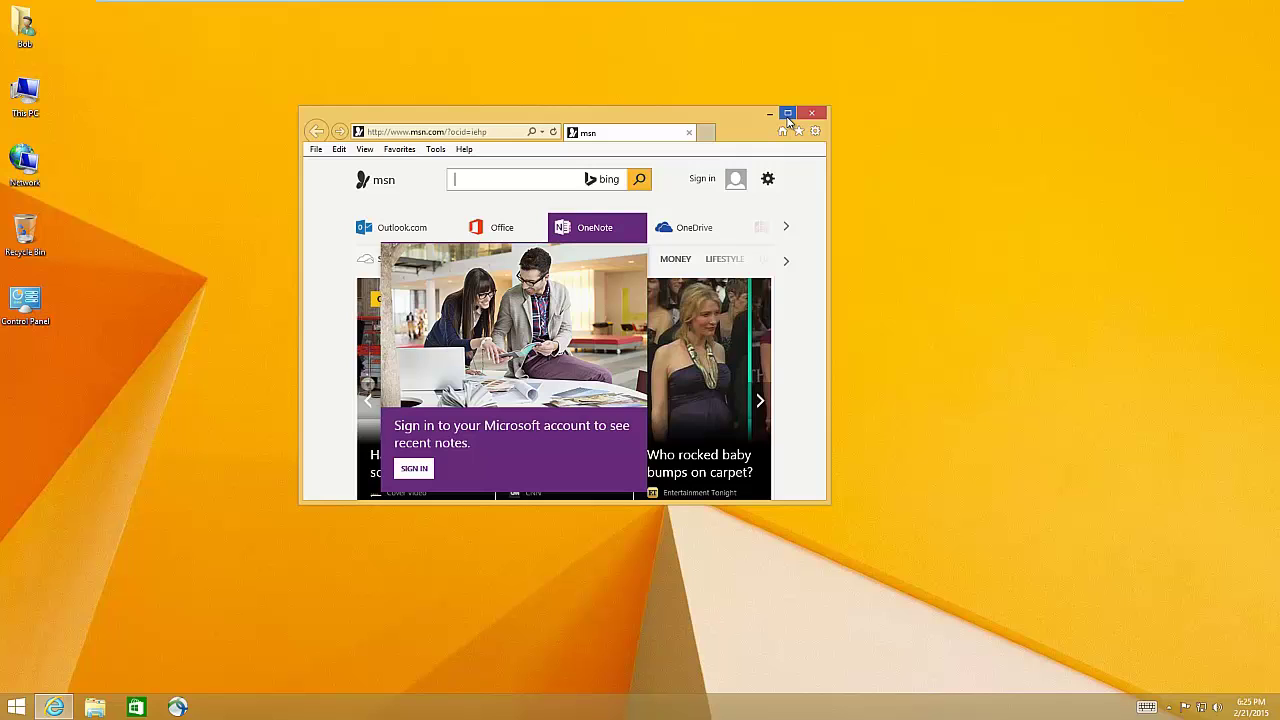
Maximize the browser window and navigate to download.com
left_click(788, 114)
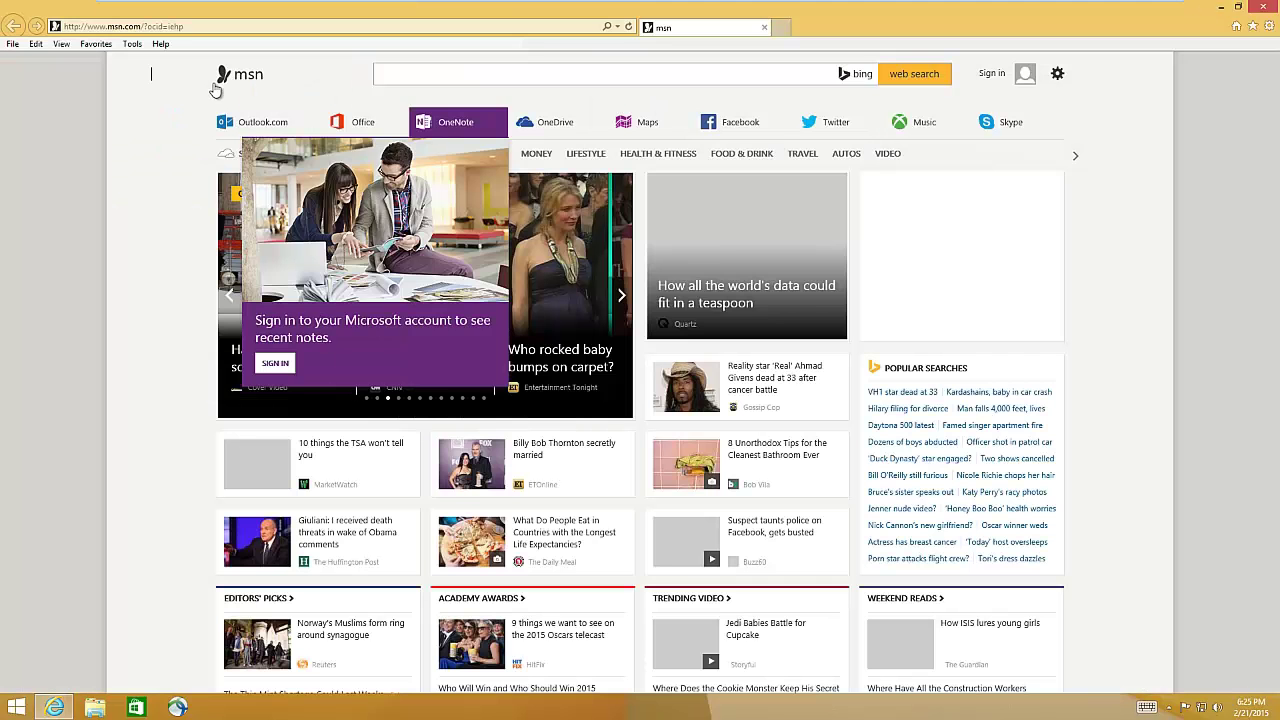
mouse_move(230, 8)
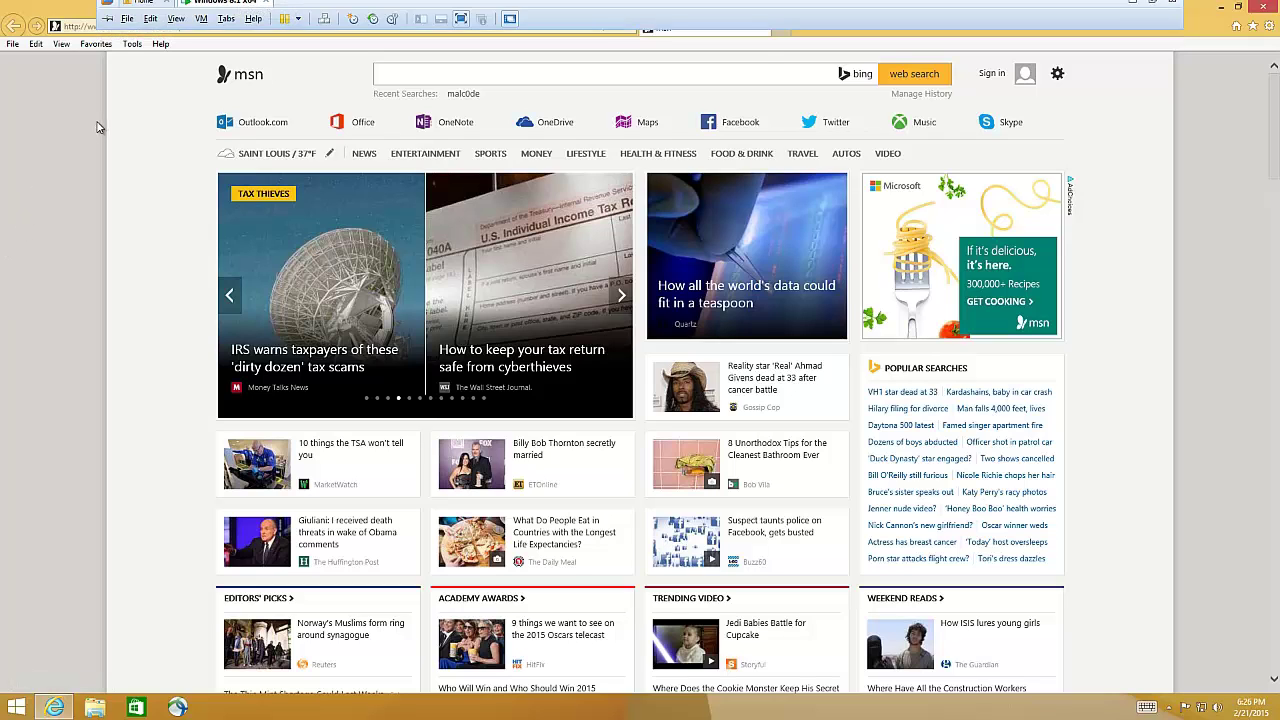
left_click(172, 22)
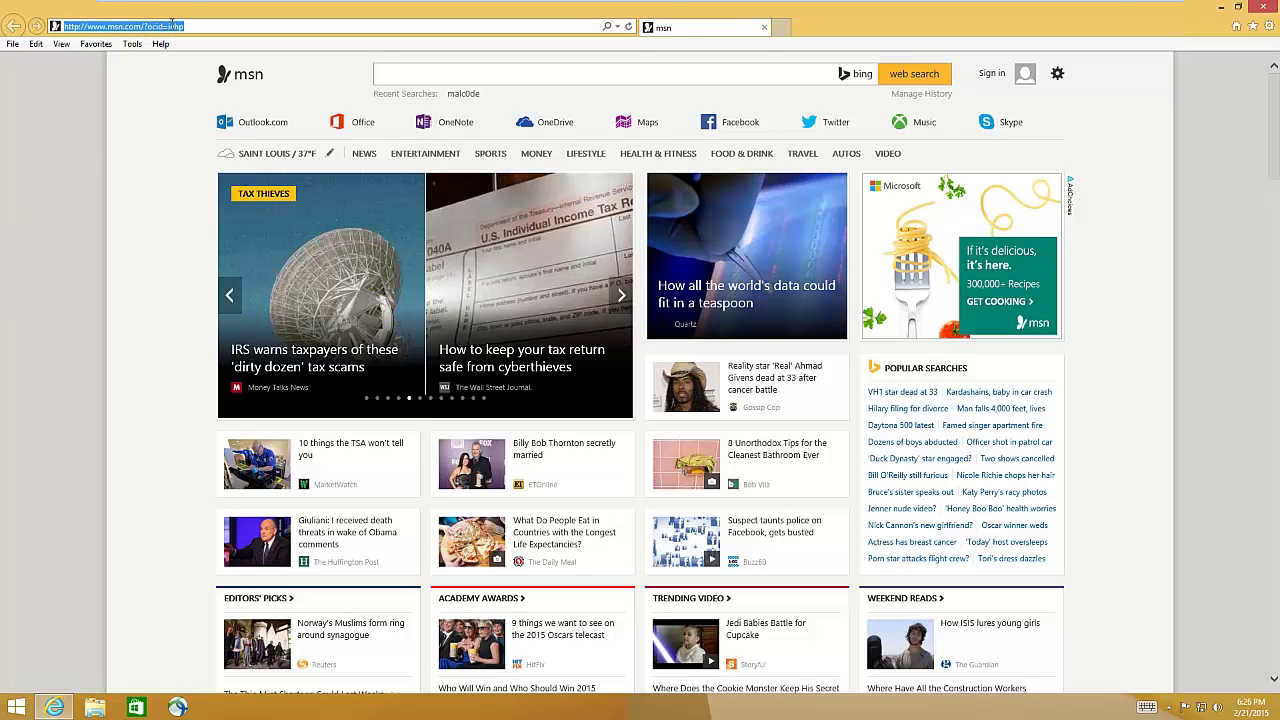
type("d")
key("BackSpace")
type("d")
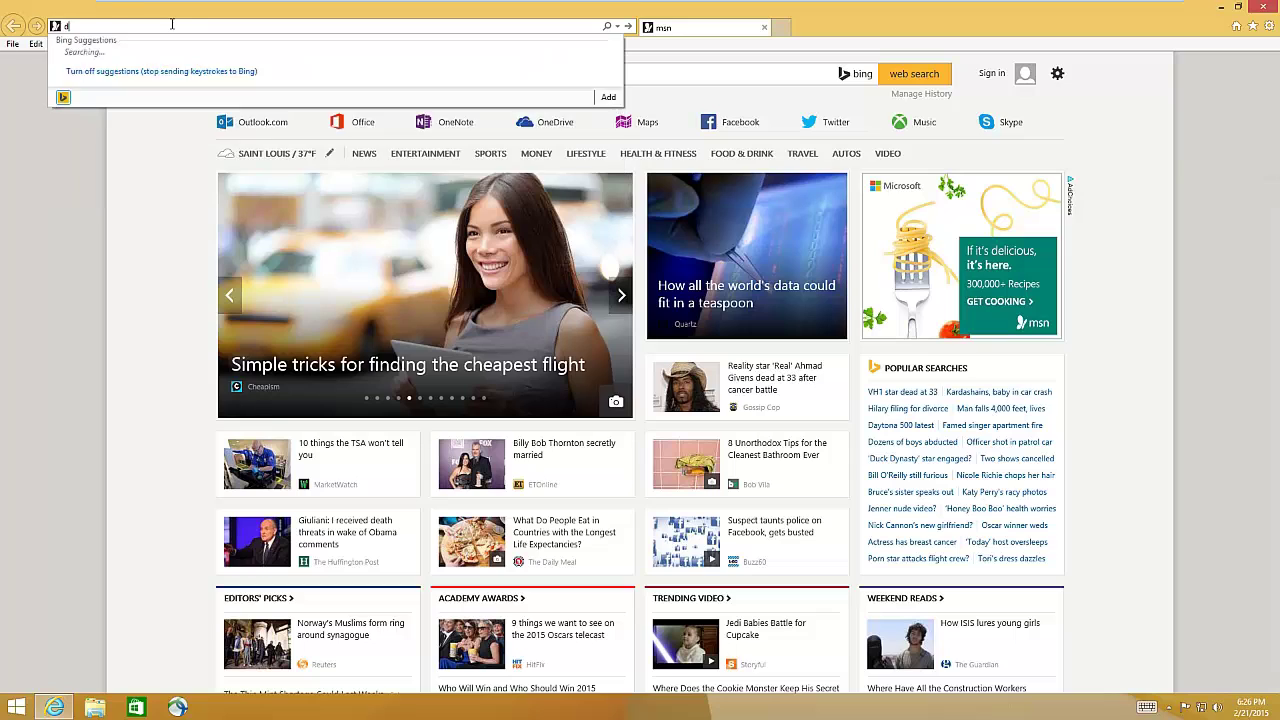
type("ownload.c")
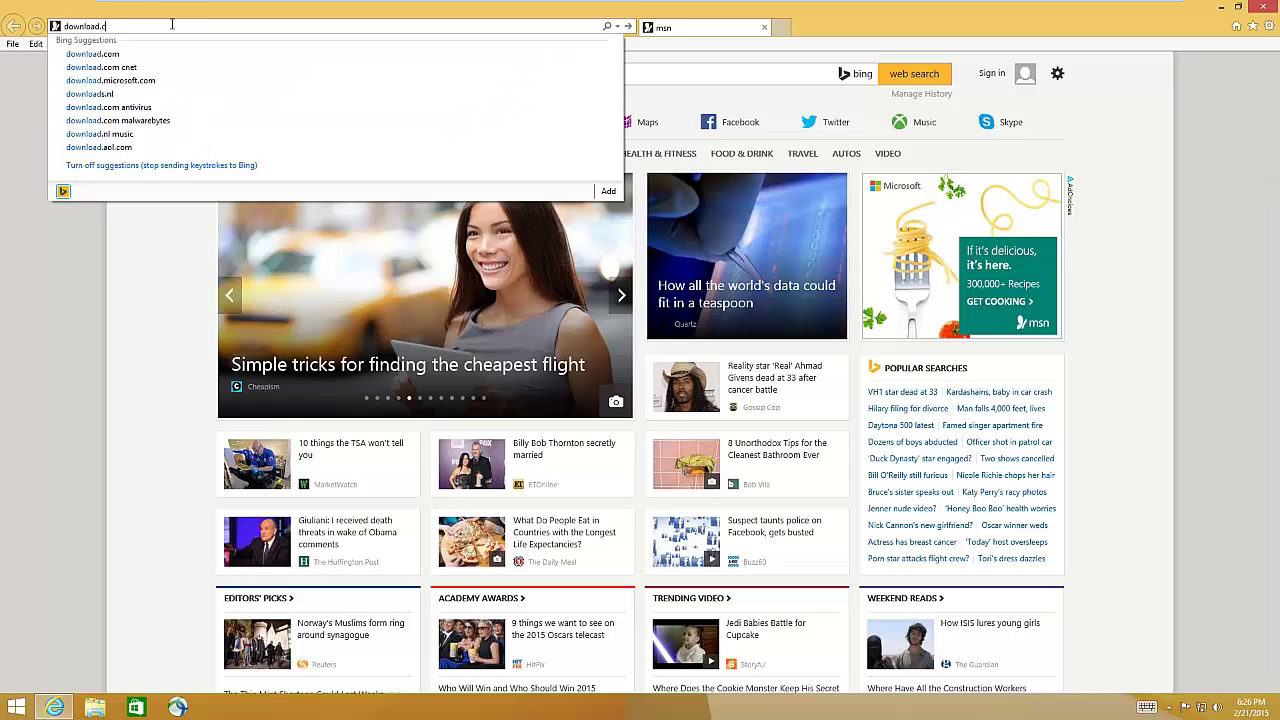
type("om")
key("Return")
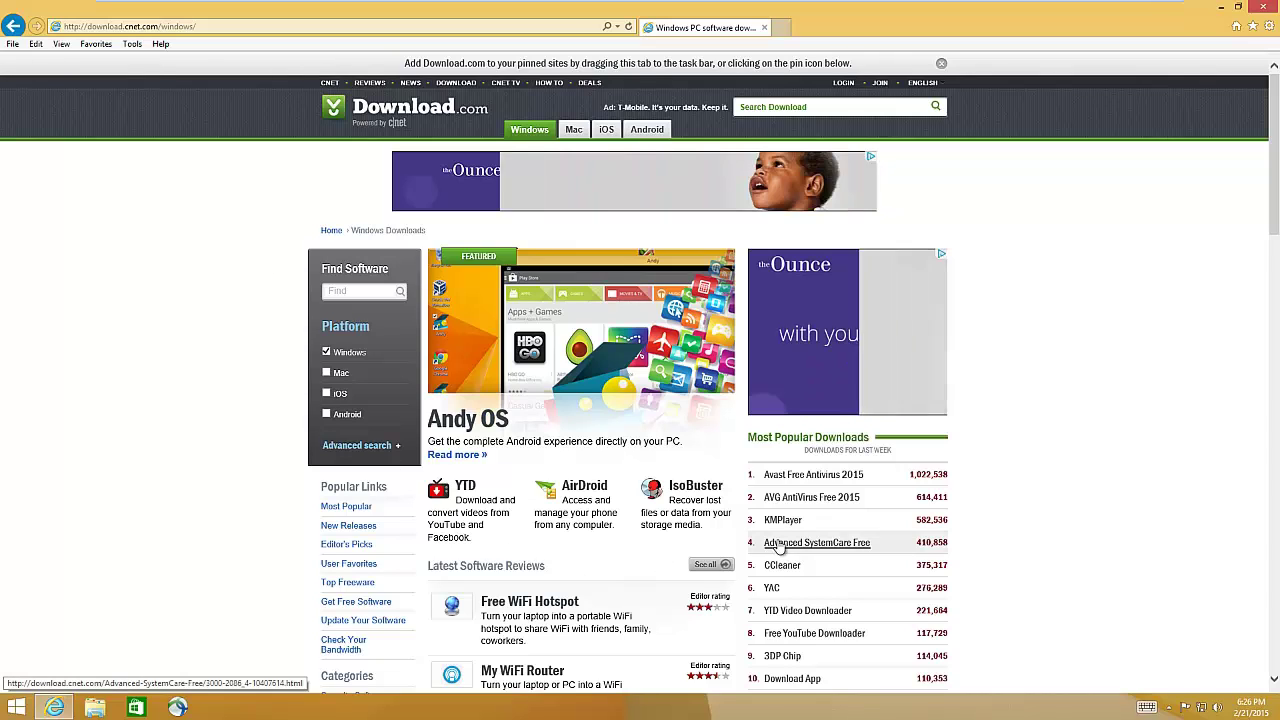
Open KMPlayer from Most Popular Downloads and start downloading KMPlayer_3.9.1.133-25352887.exe
left_click(780, 521)
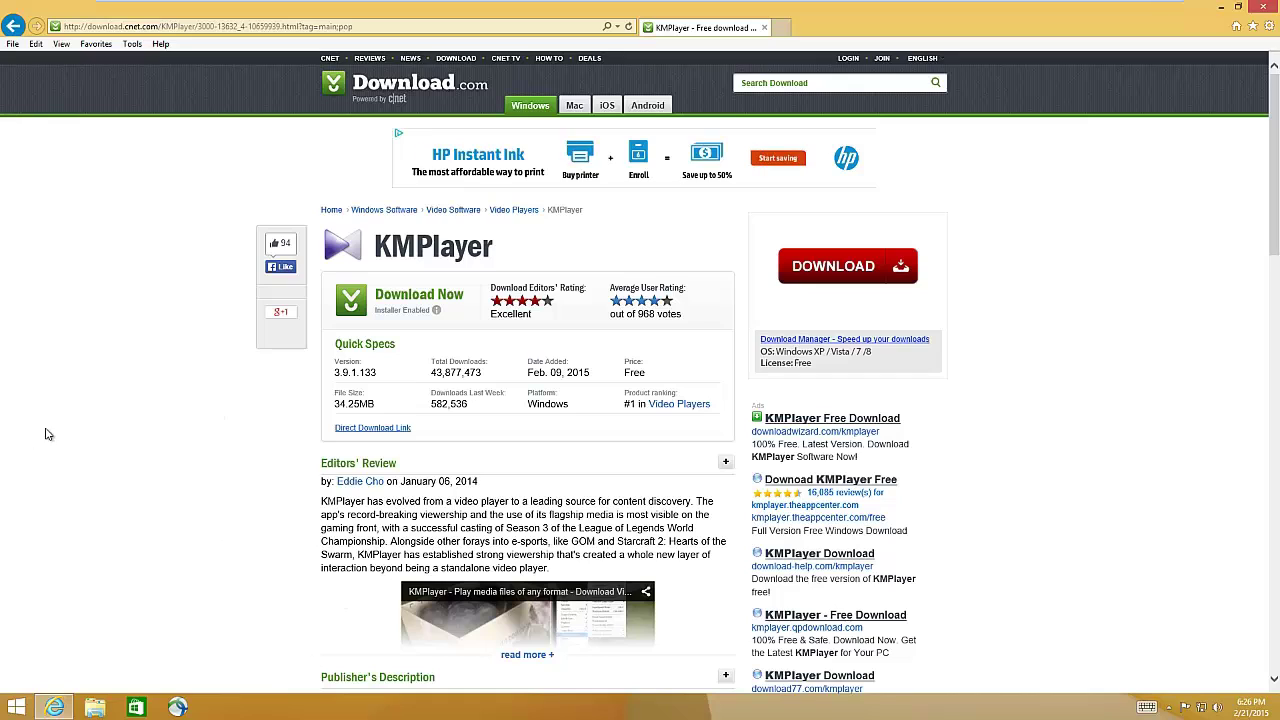
left_click(390, 298)
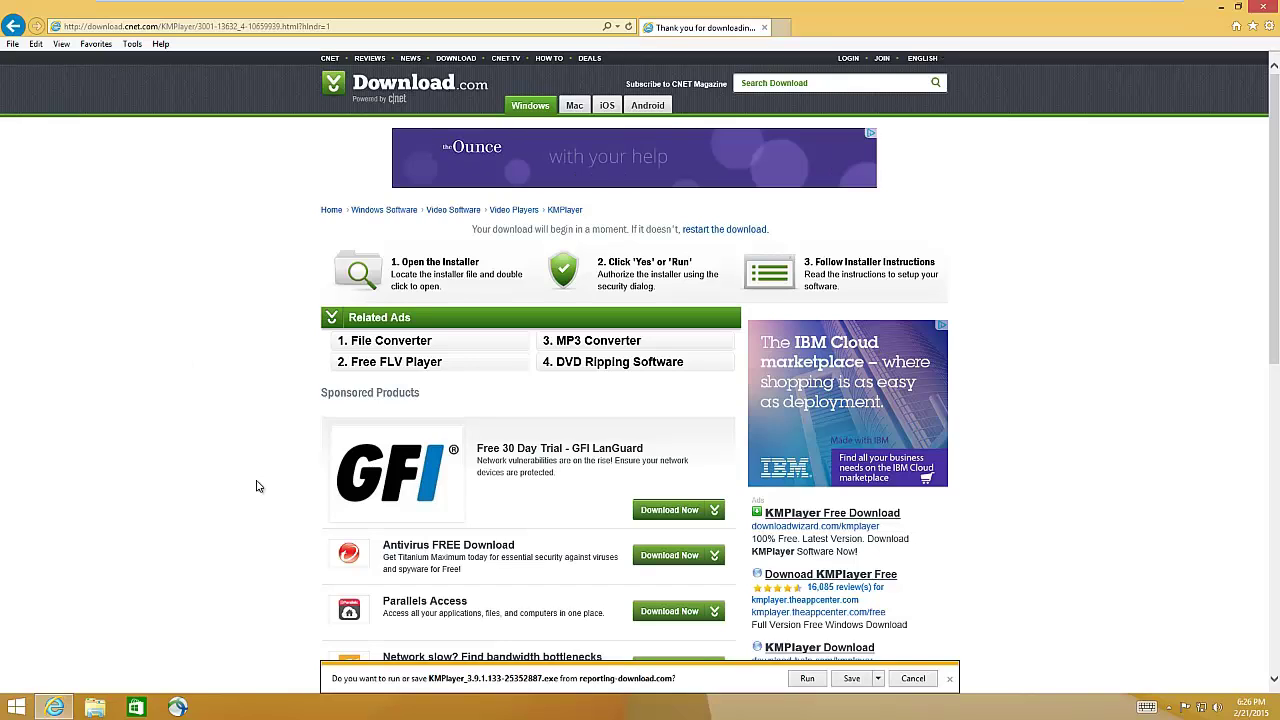
Run the KMPlayer download, approve UAC, accept the terms and Yahoo offer, and launch the installer
left_click(808, 678)
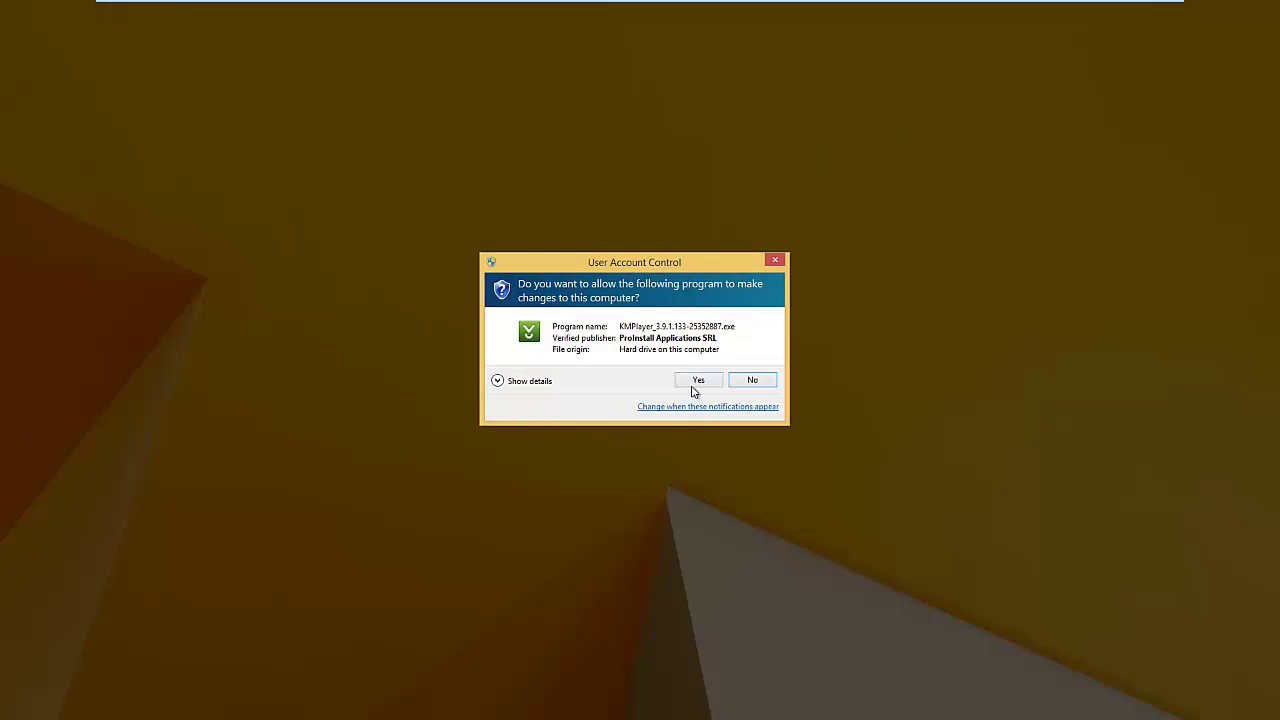
left_click(693, 384)
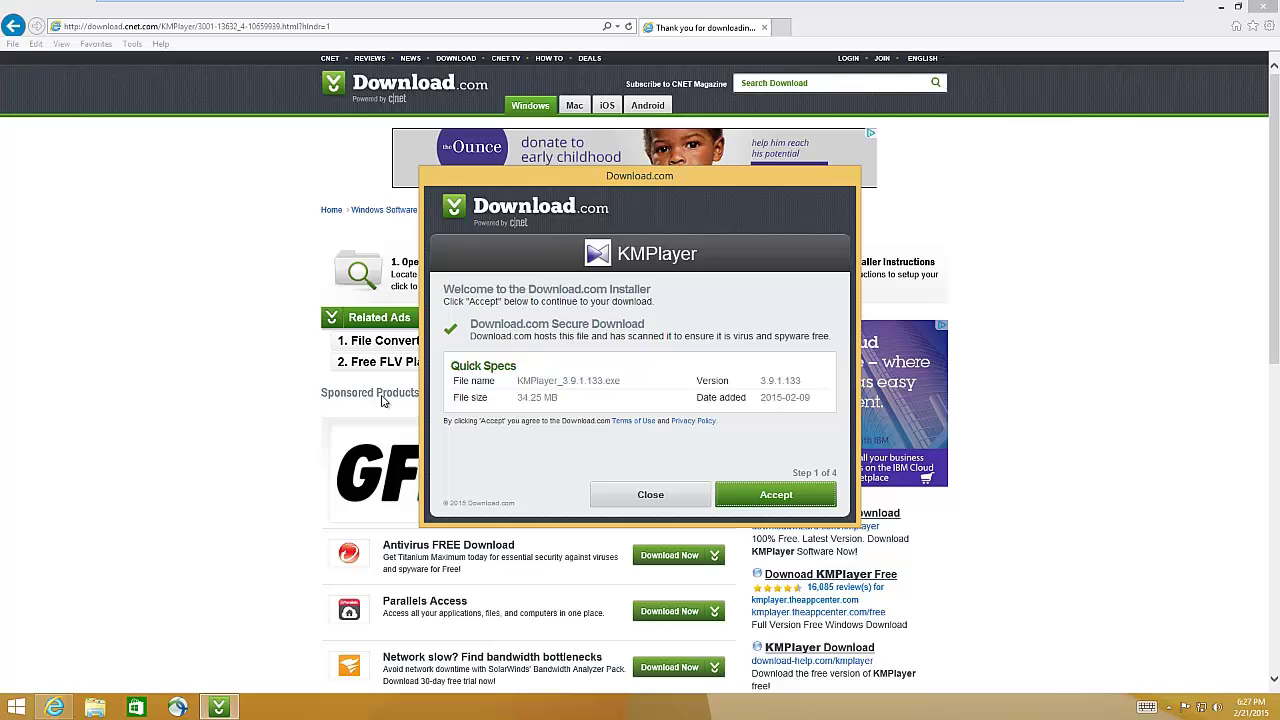
left_click(757, 496)
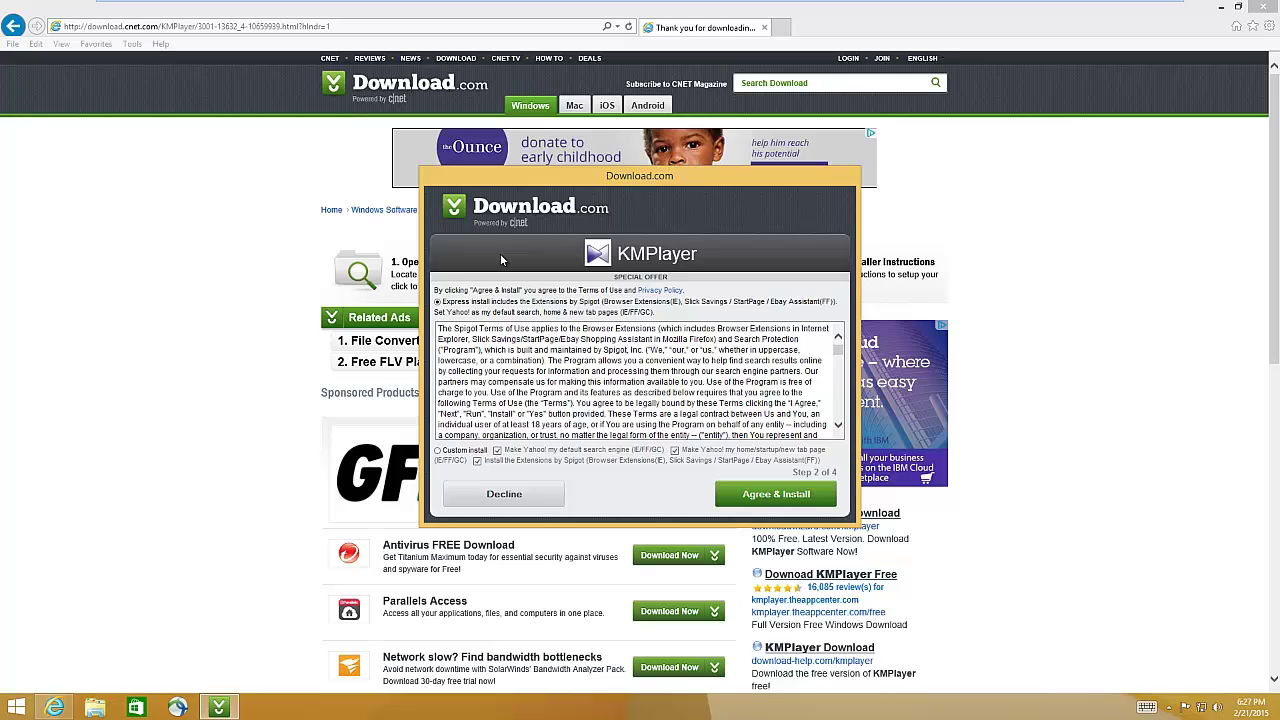
left_click(756, 497)
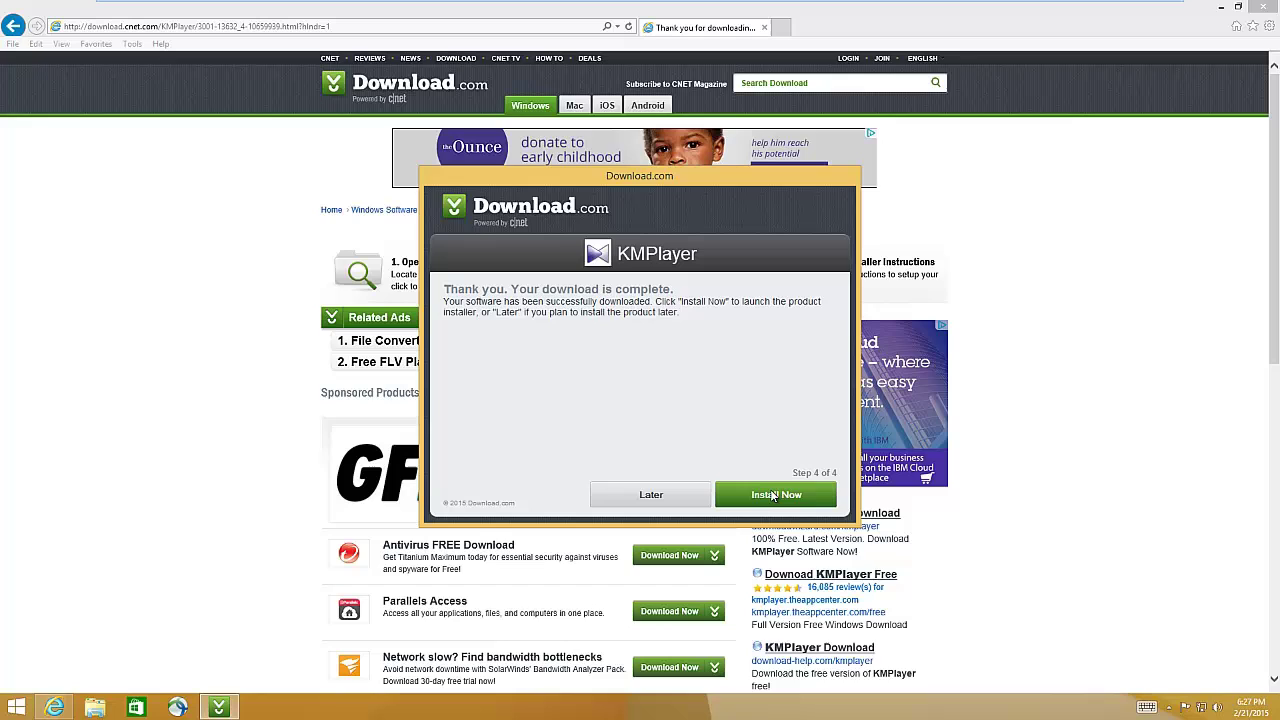
left_click(773, 496)
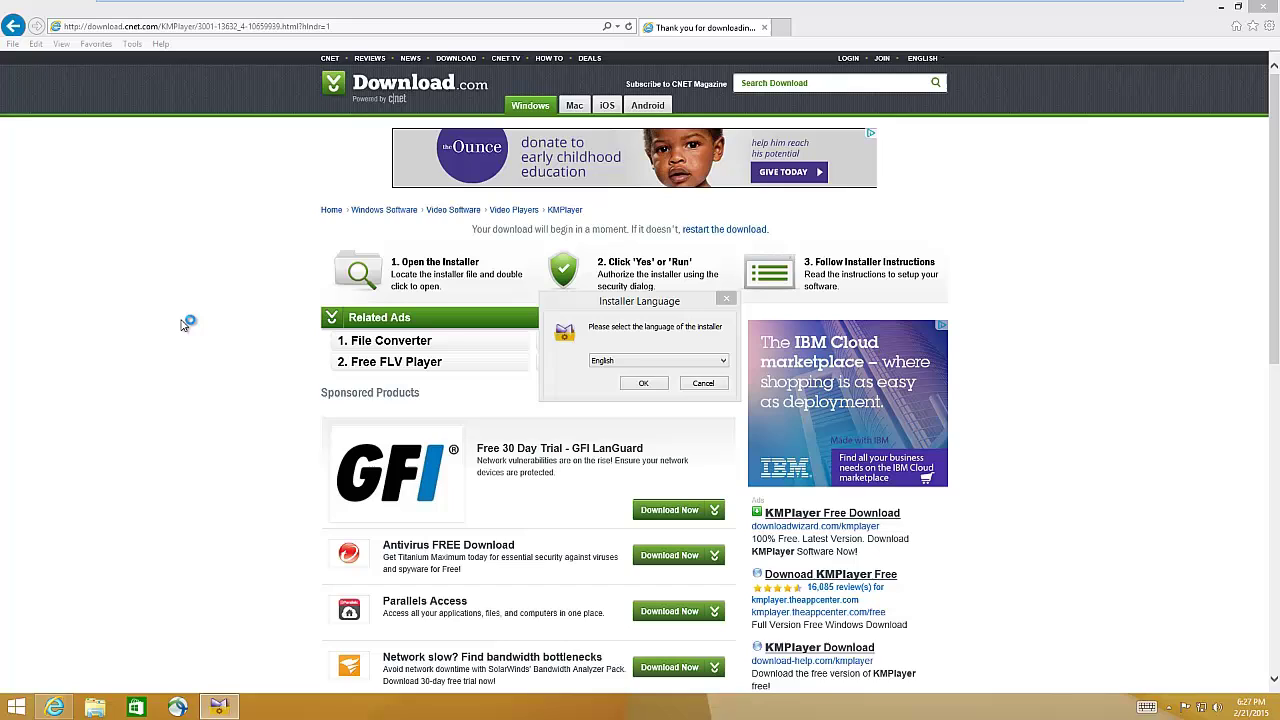
Confirm English, accept the licence, keep recommended components and install KMPlayer to C:\KMPlayer
left_click(641, 383)
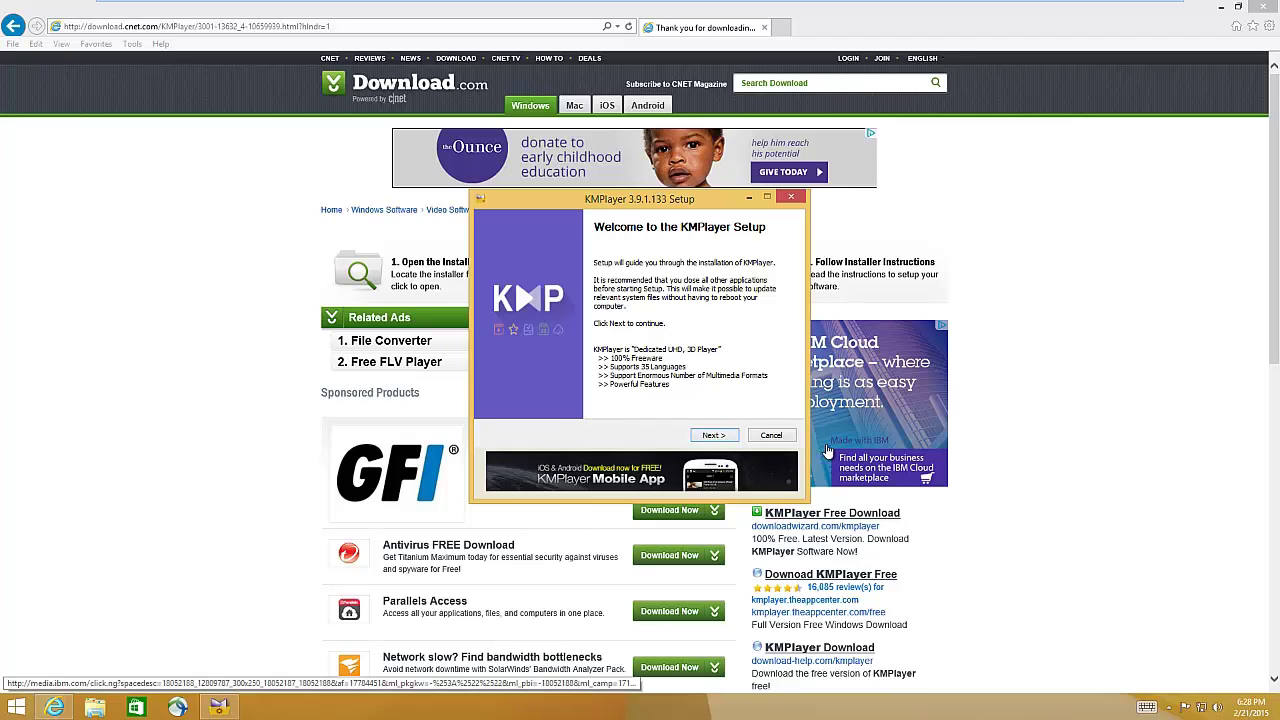
left_click(711, 435)
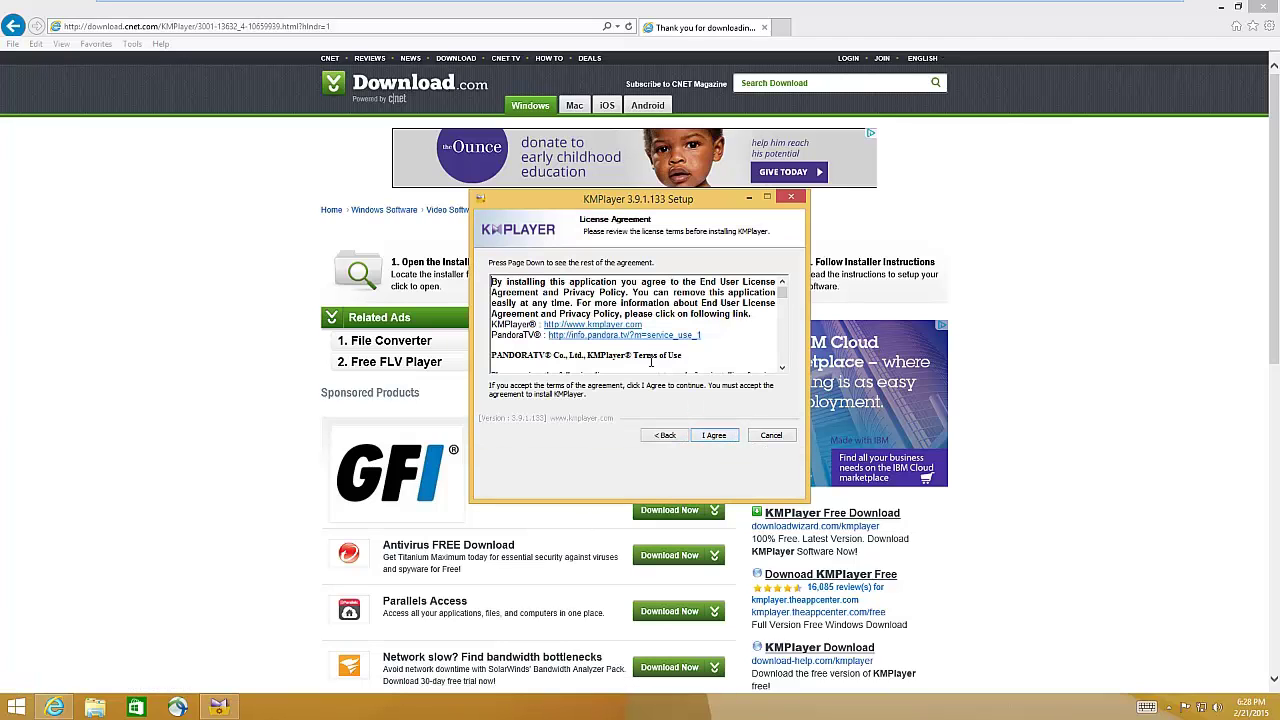
left_click(710, 436)
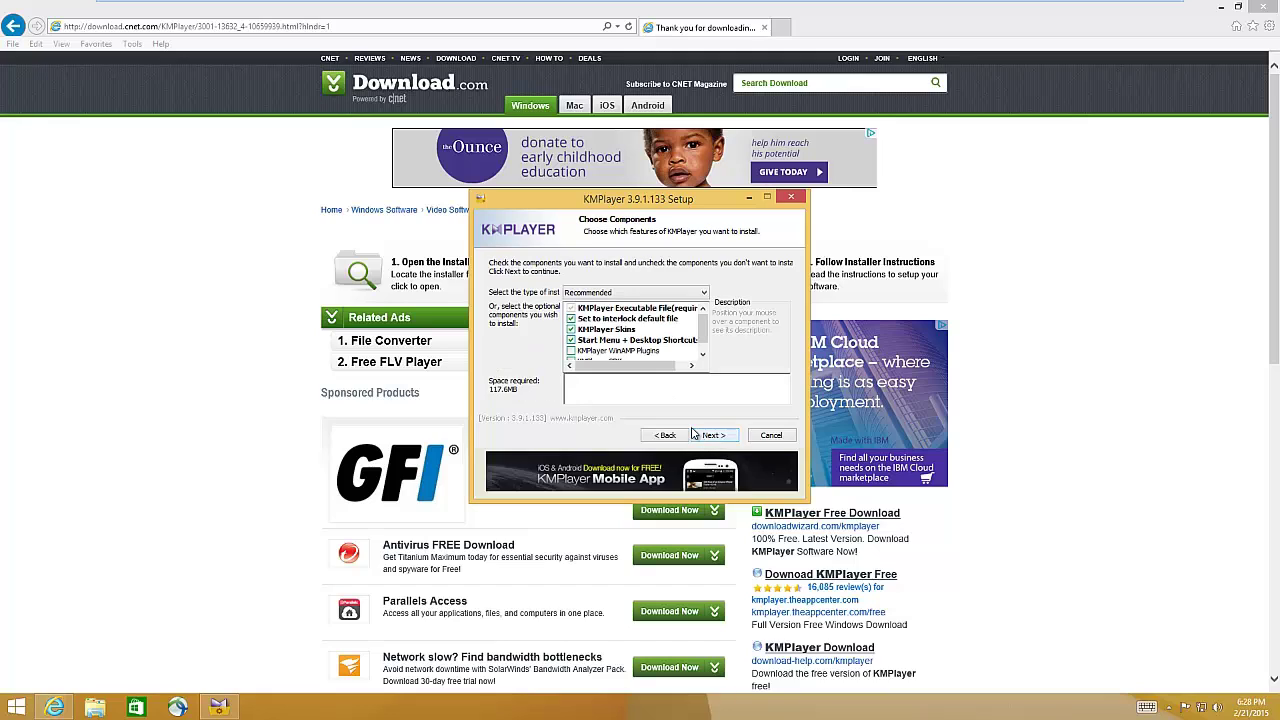
left_click(700, 435)
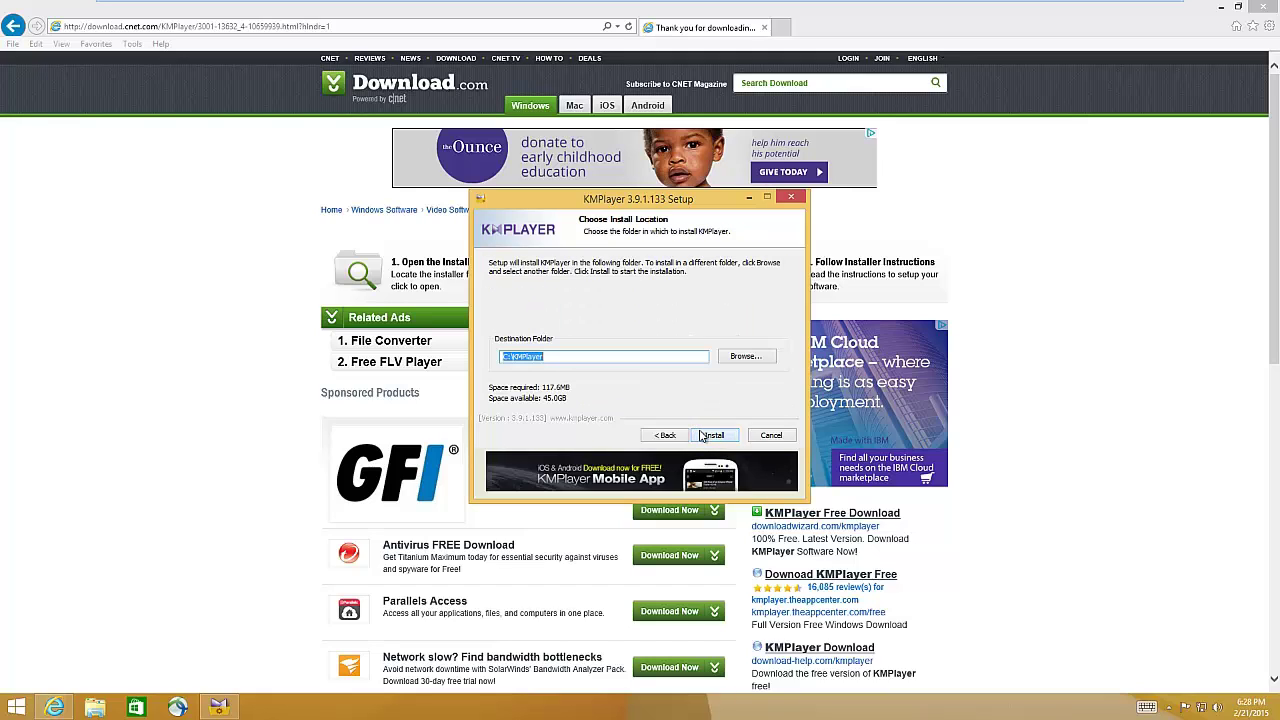
left_click(710, 435)
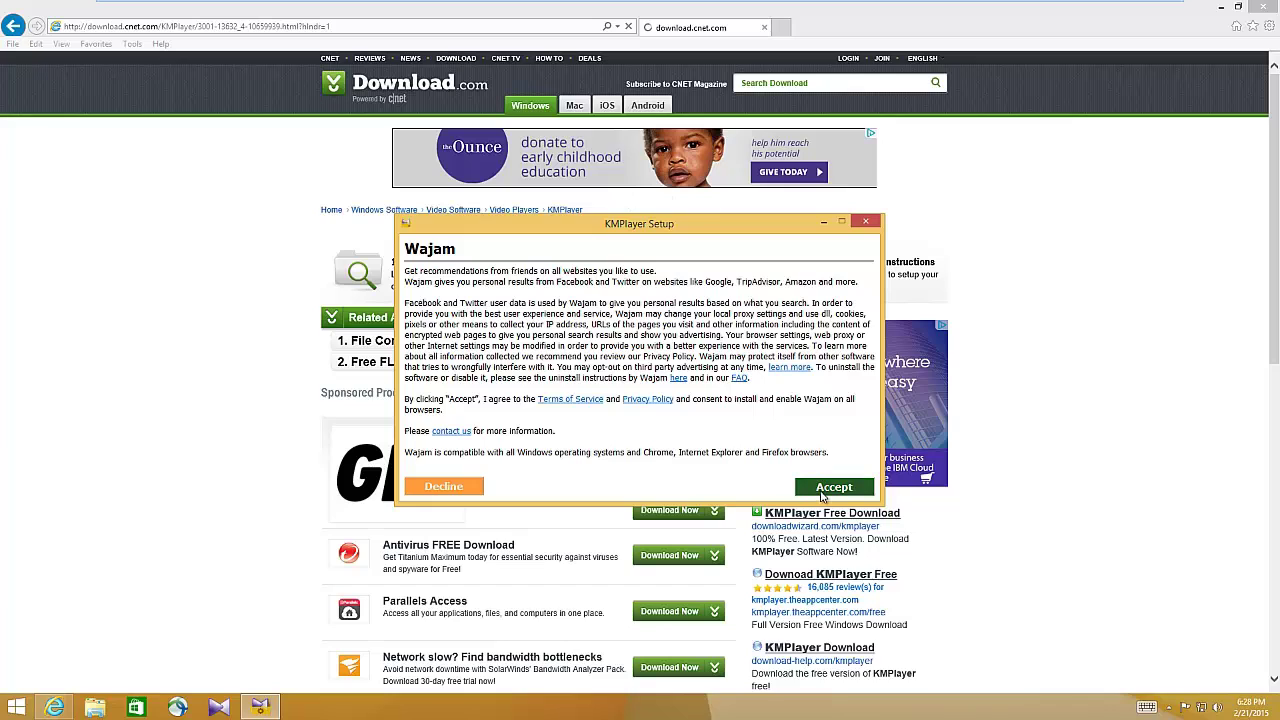
Accept the Wajam and Taplika offers, allow both security prompts, and close the Wajam tab
left_click(822, 487)
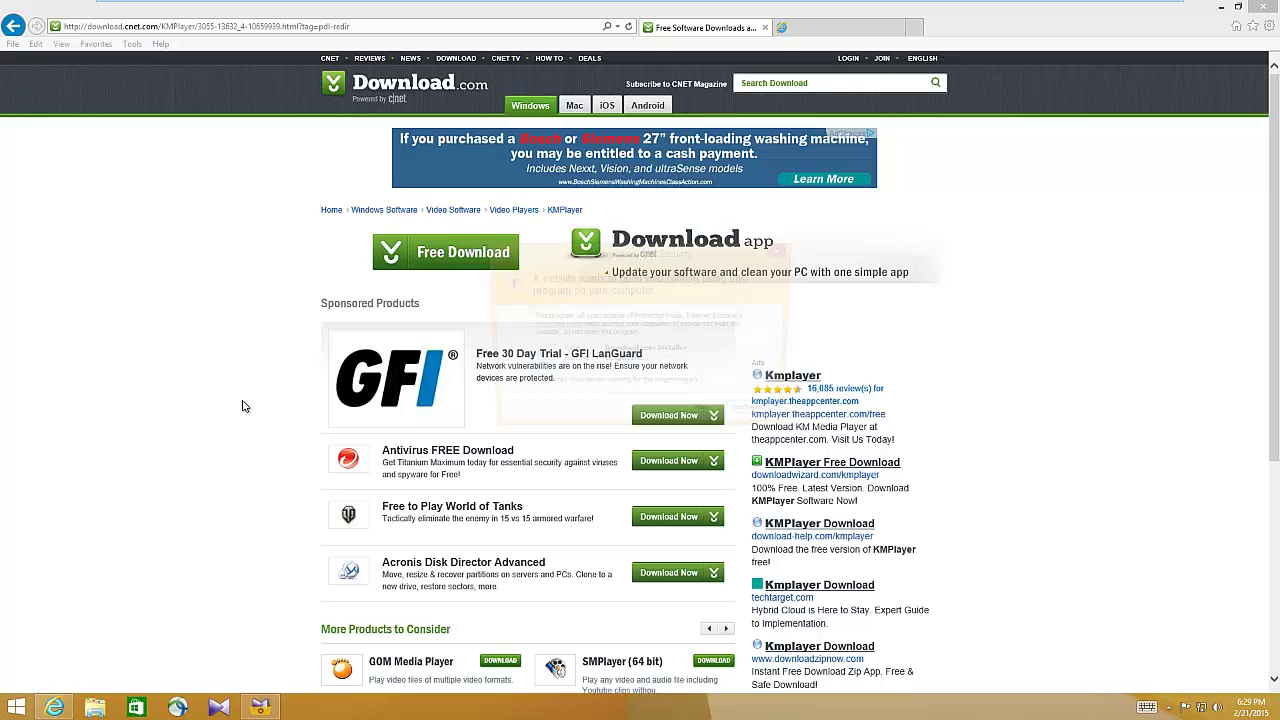
key("Return")
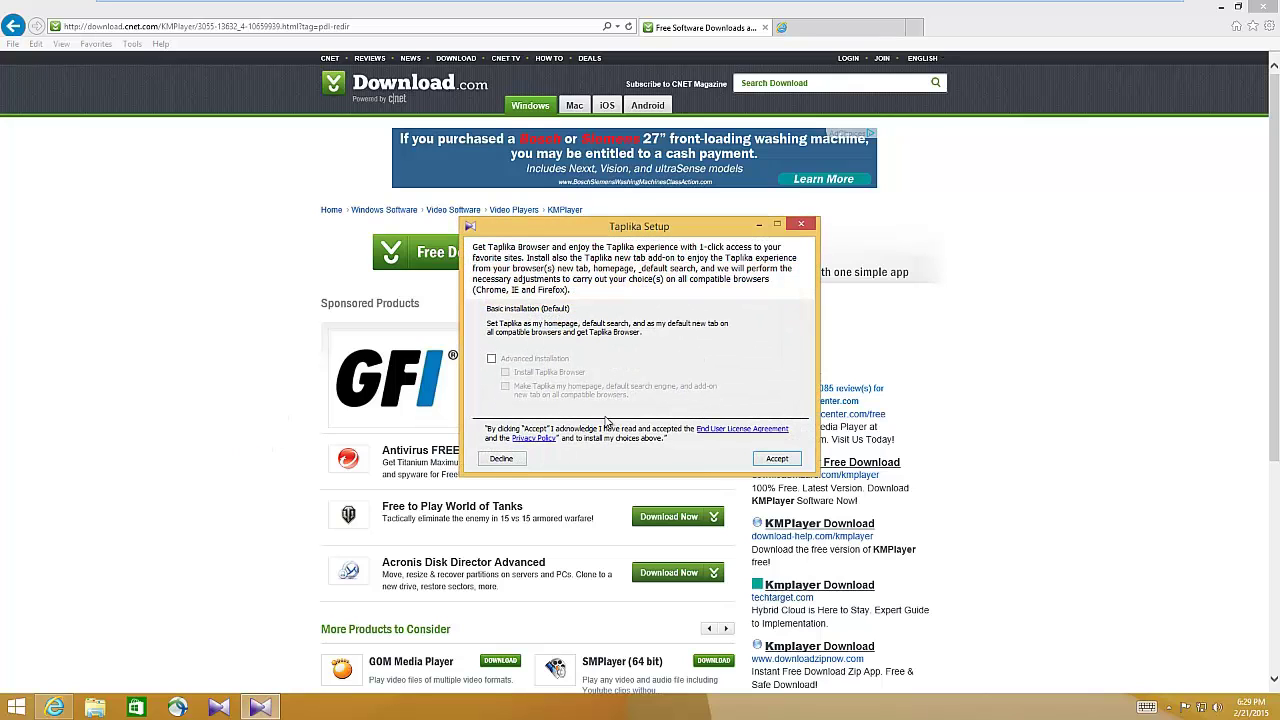
left_click(777, 458)
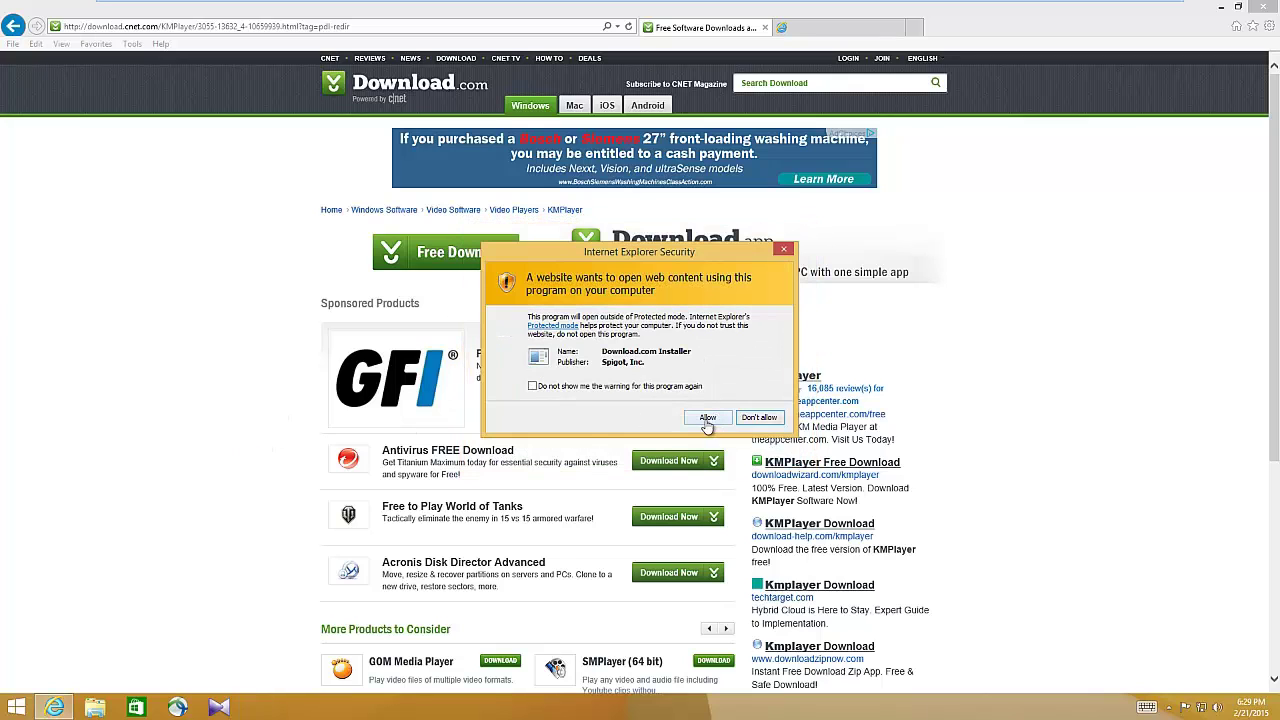
left_click(707, 420)
left_click(708, 418)
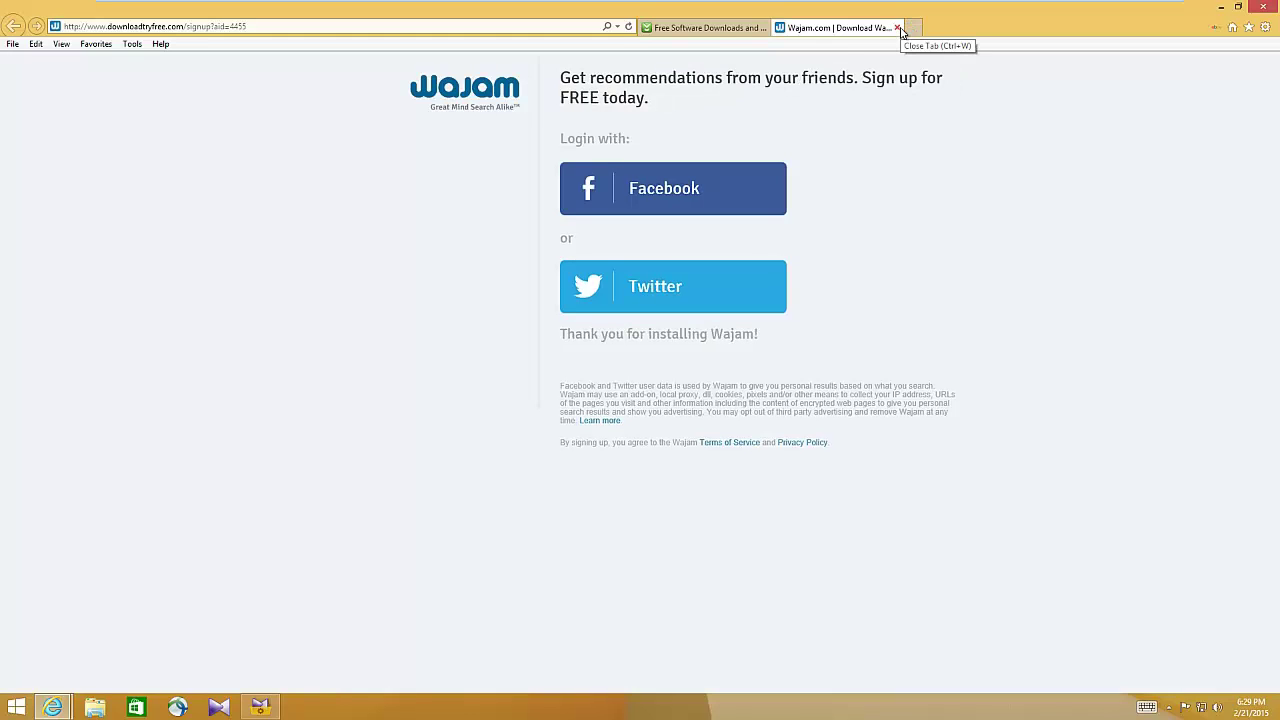
left_click(898, 28)
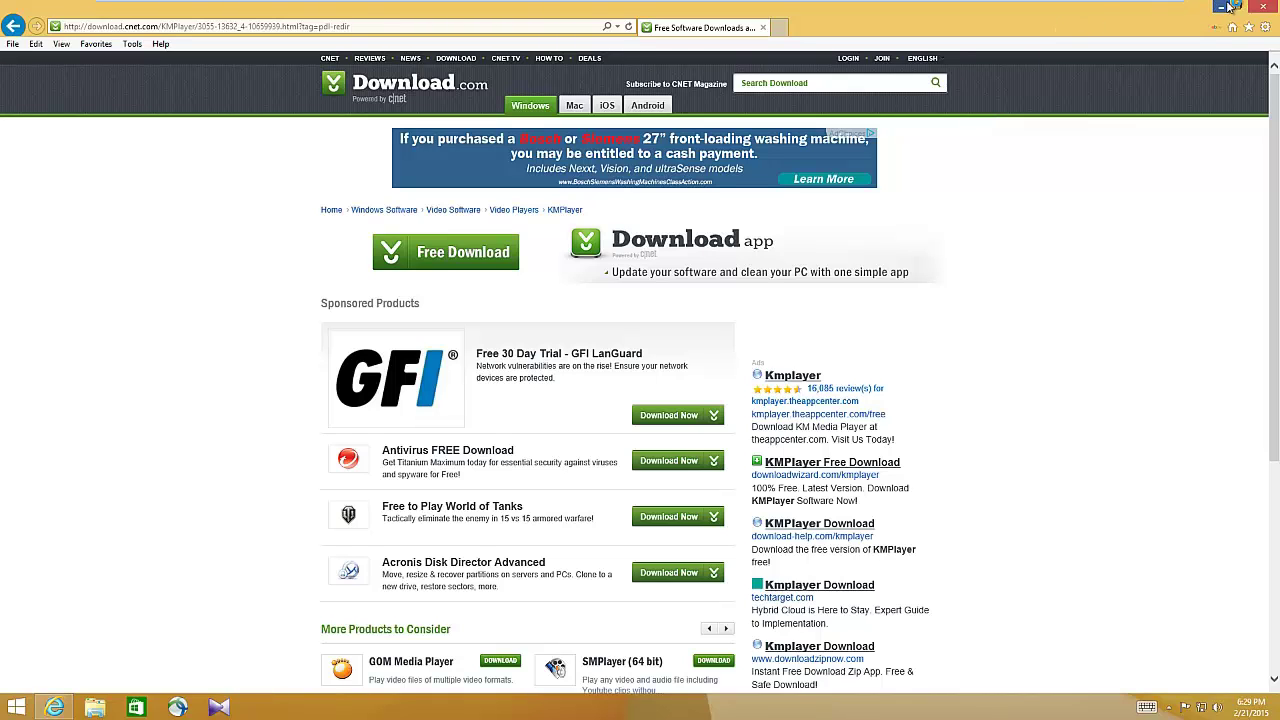
Finish KMPlayer Setup and save its file type associations
left_click(1222, 8)
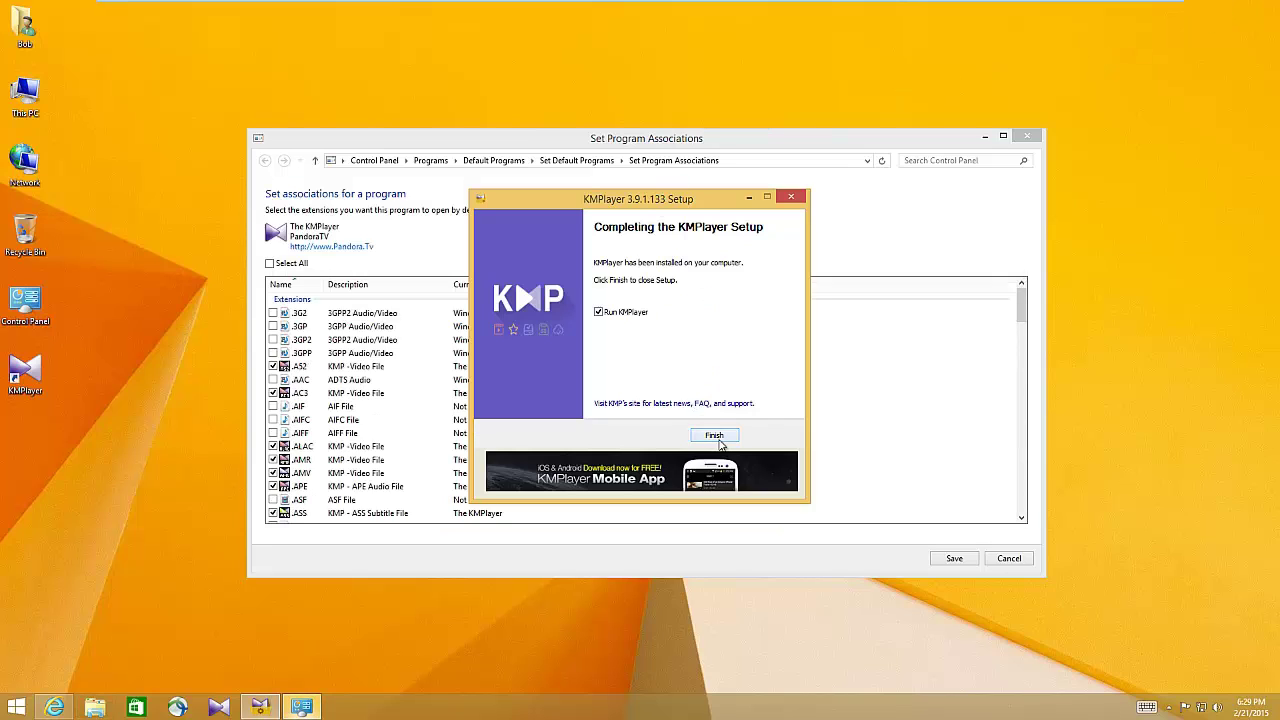
left_click(714, 436)
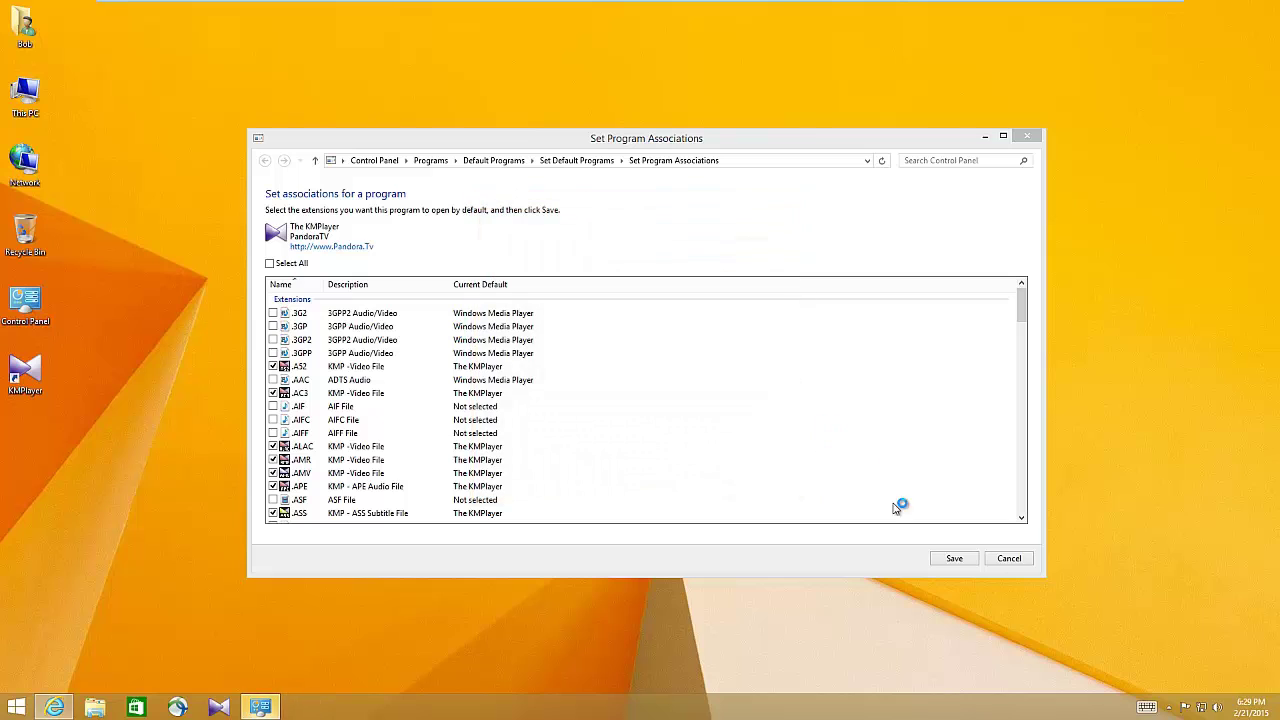
left_click(955, 559)
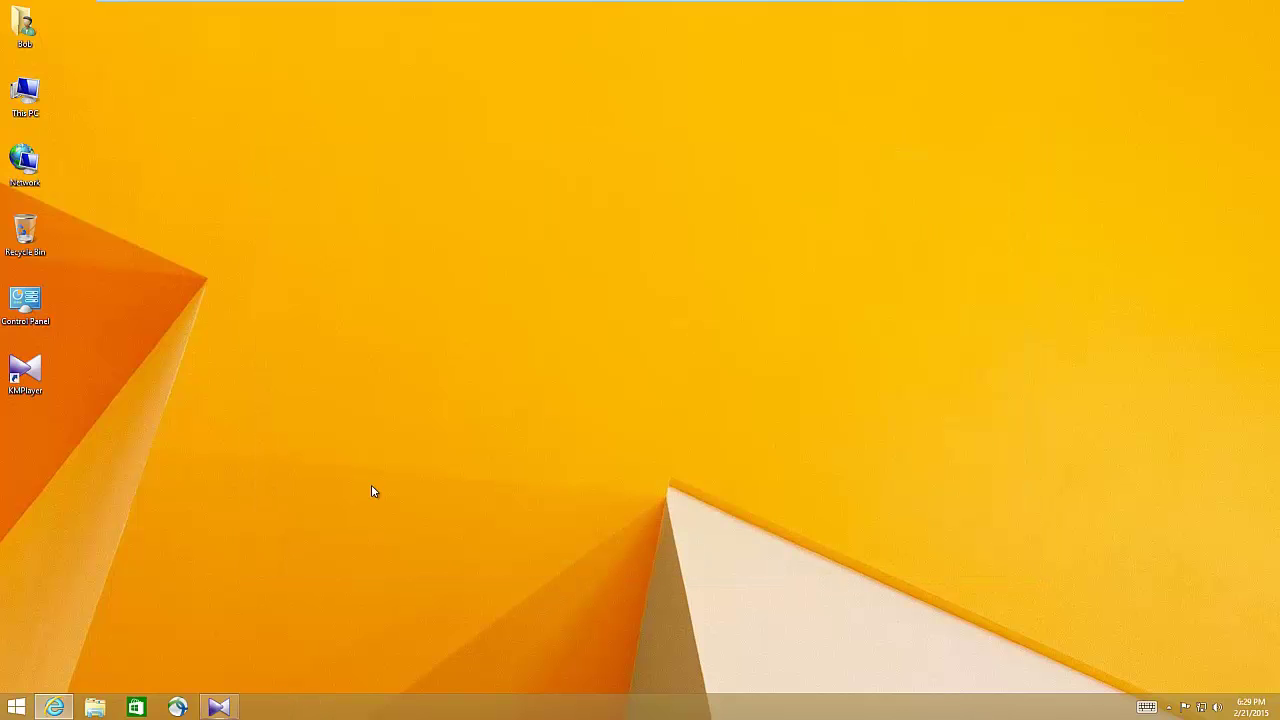
Dismiss KMPlayer's default-player prompt, close the player and its app ad, and return to the browser
left_click(217, 708)
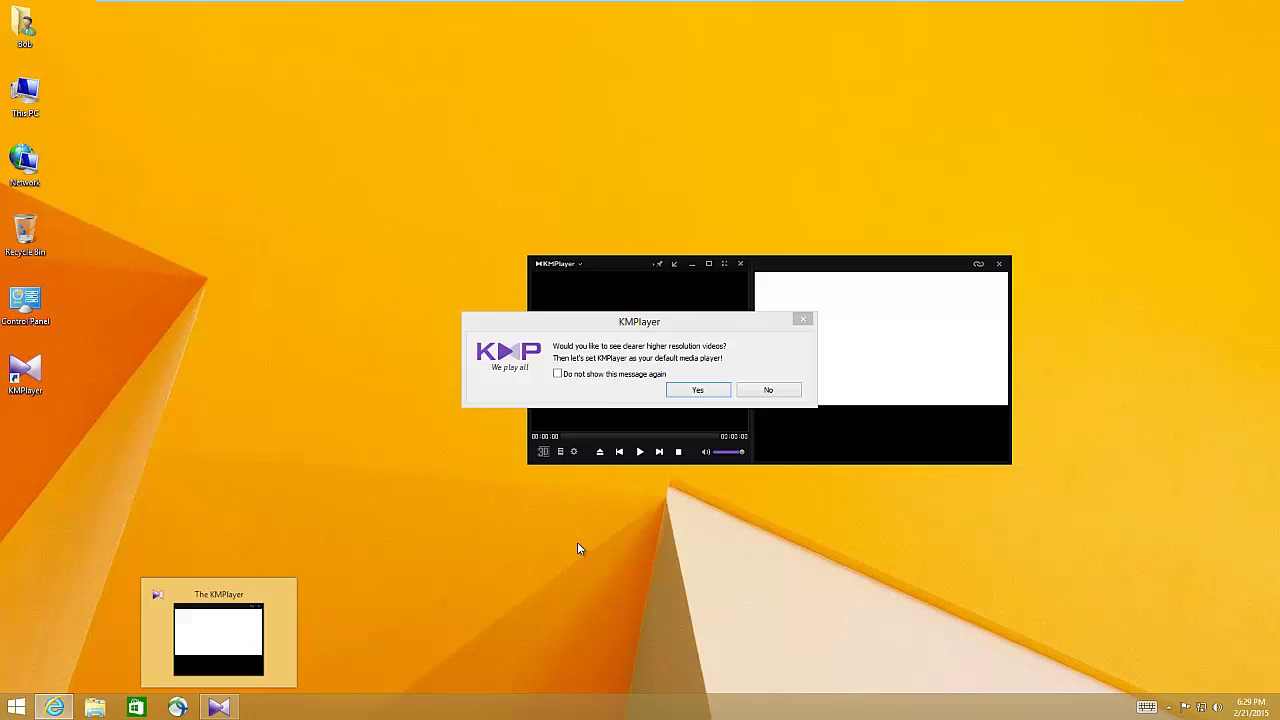
left_click(776, 394)
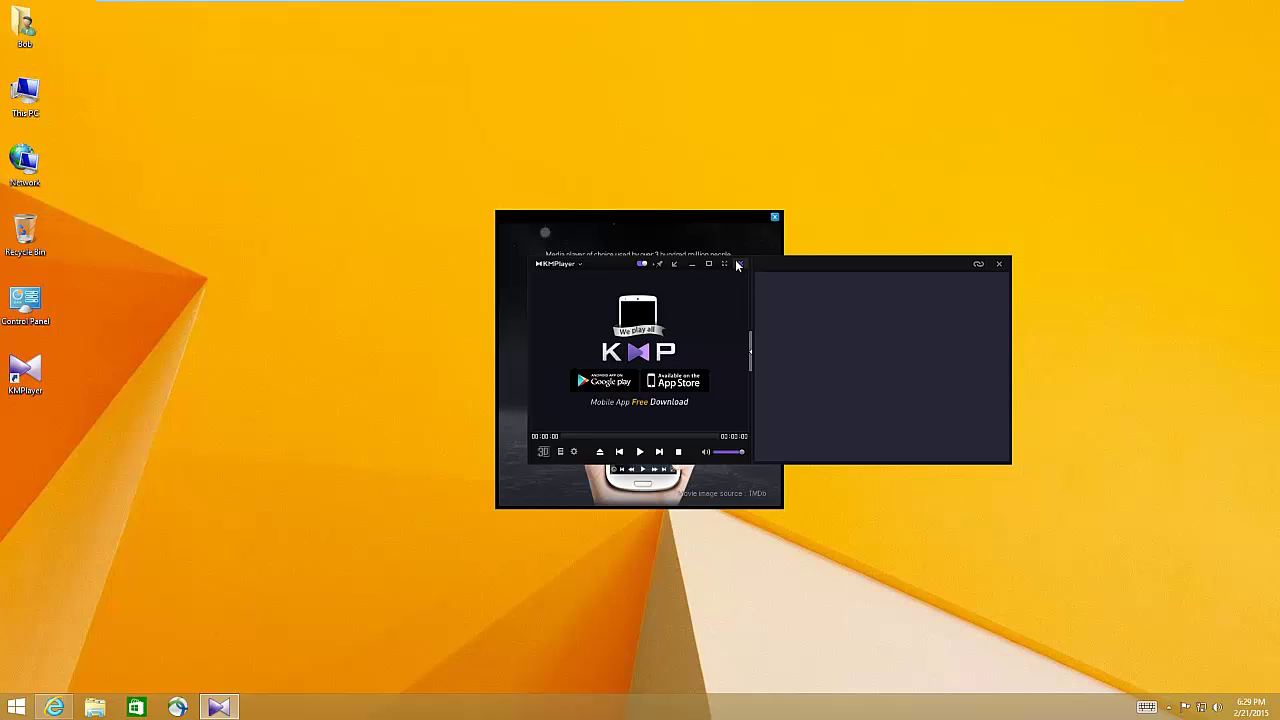
left_click(740, 265)
left_click(774, 218)
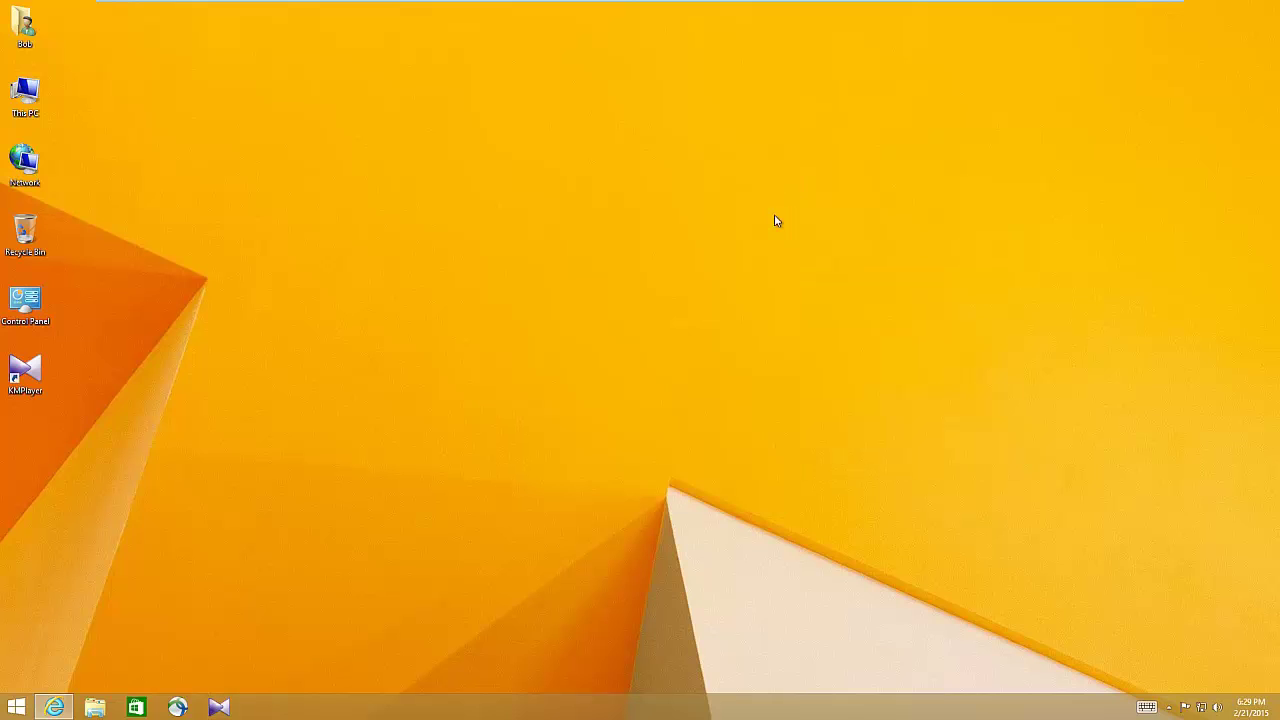
left_click(54, 707)
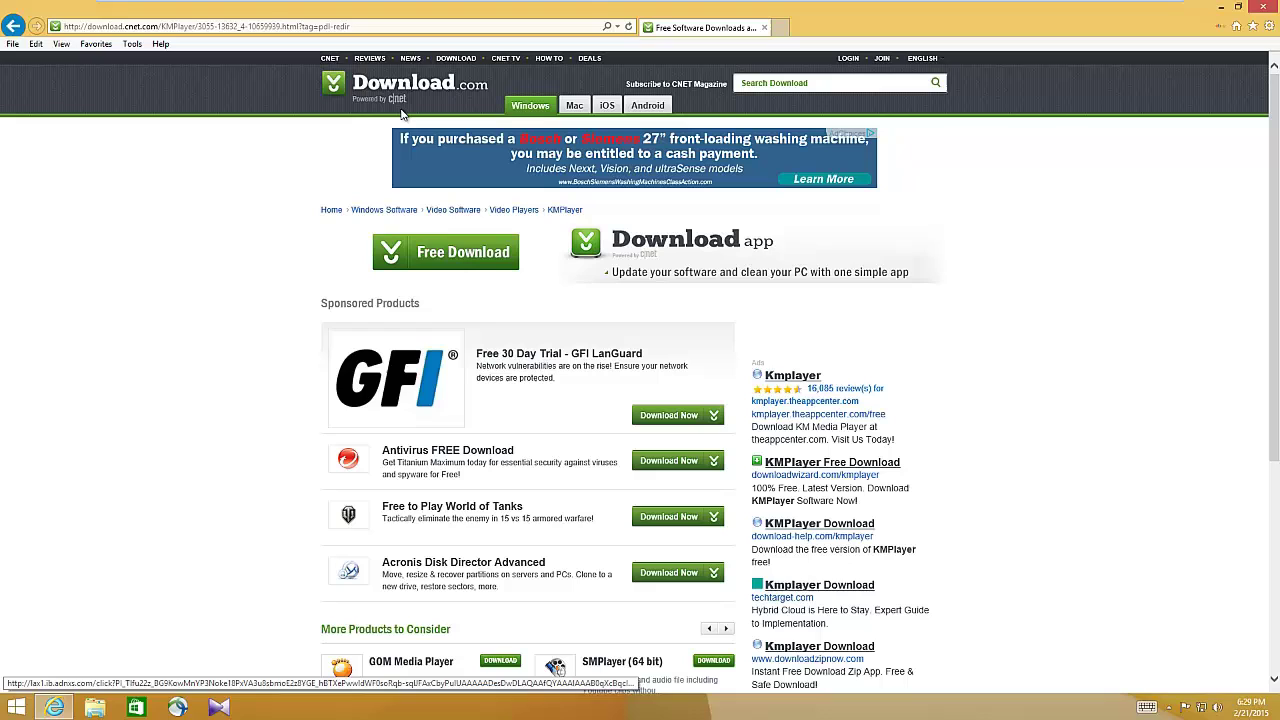
Go back, open Free YouTube Downloader from Most Popular Downloads and start downloading FreeYouTubeDownloaderOC.exe
left_click(10, 28)
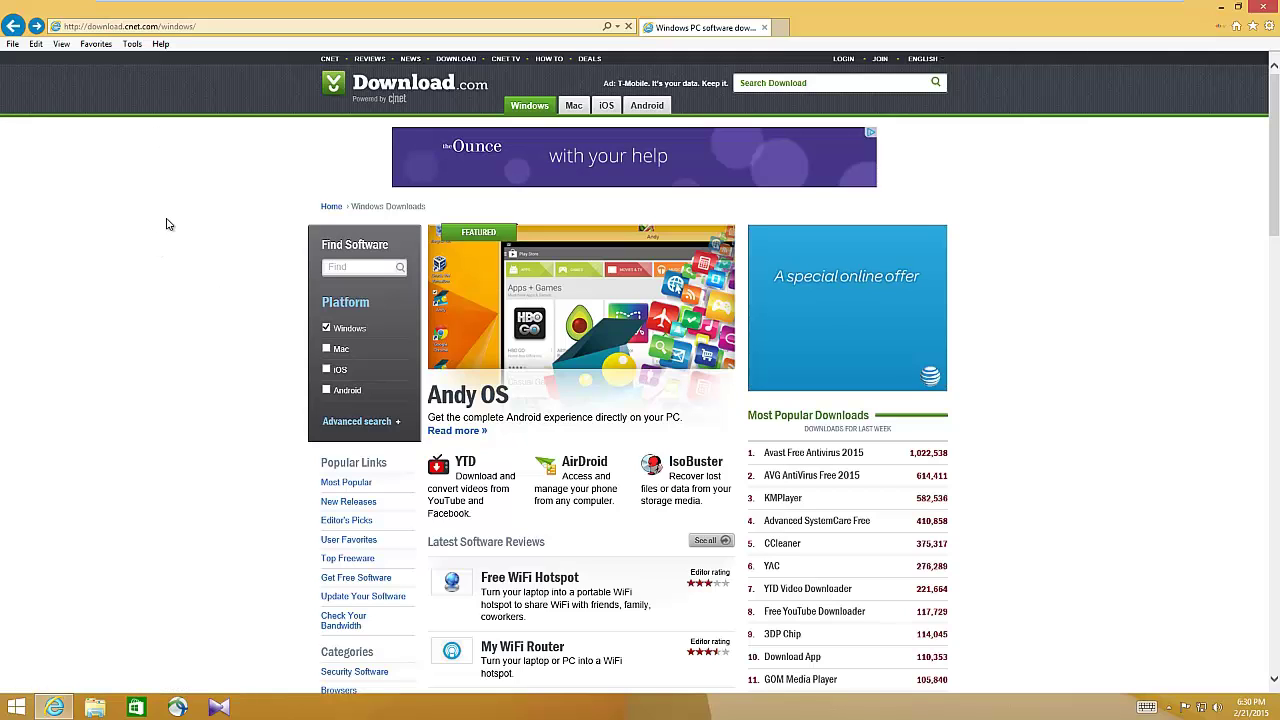
scroll(190, 240, "down", 1)
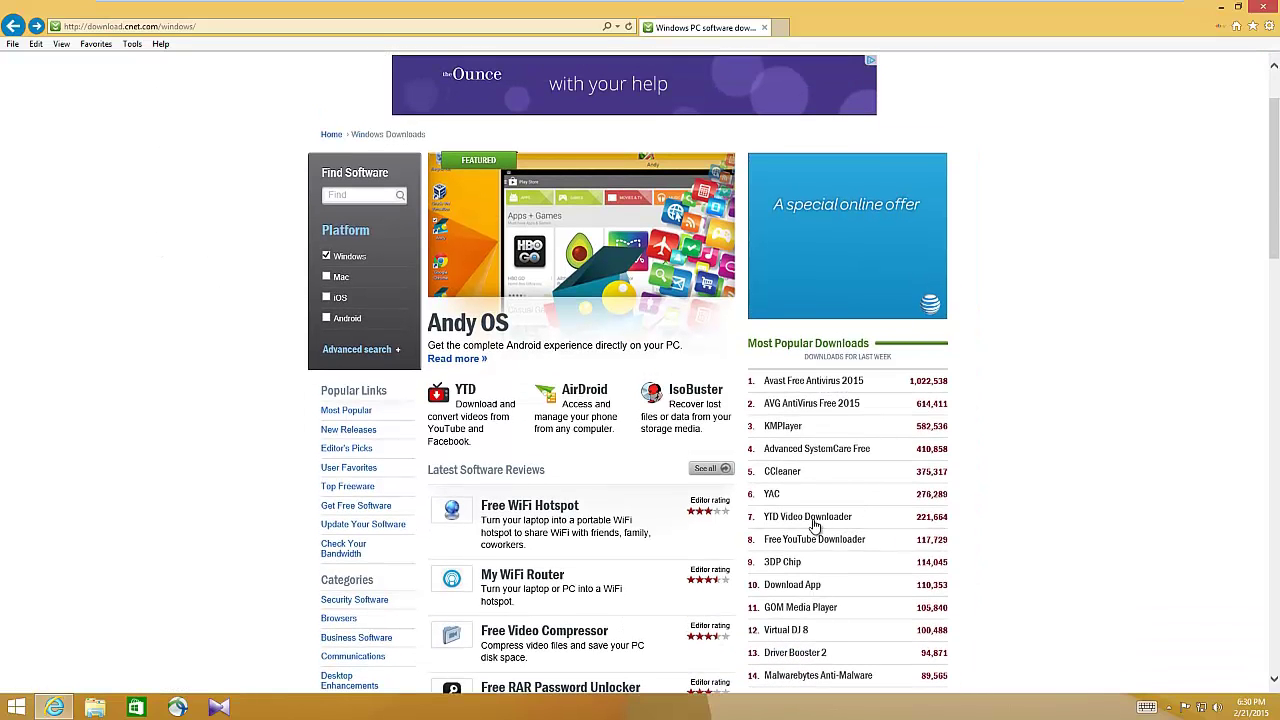
left_click(782, 519)
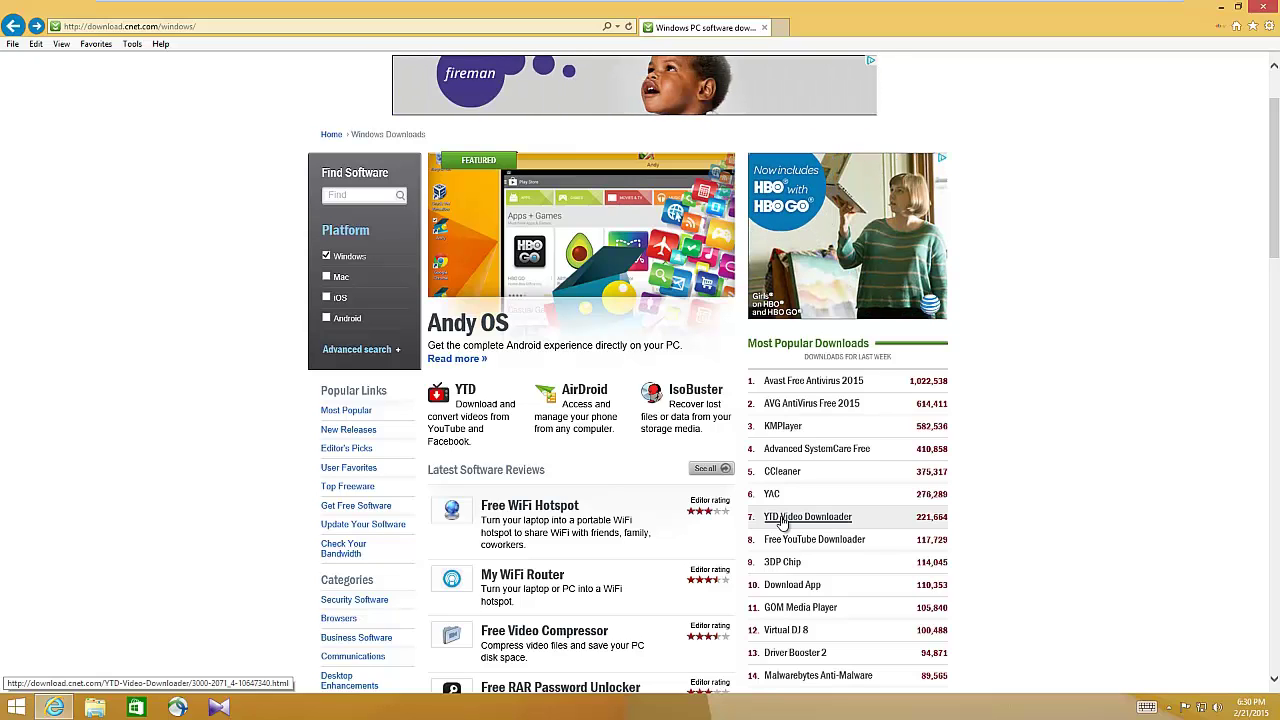
left_click(787, 546)
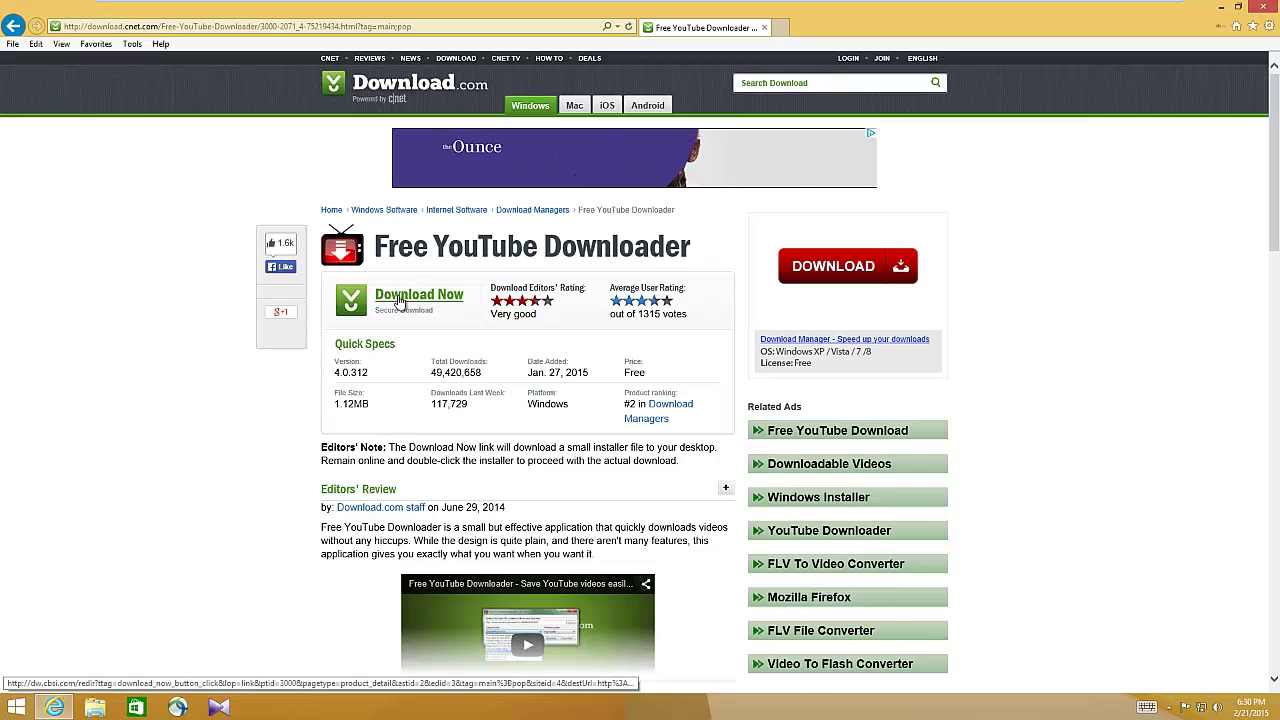
left_click(400, 300)
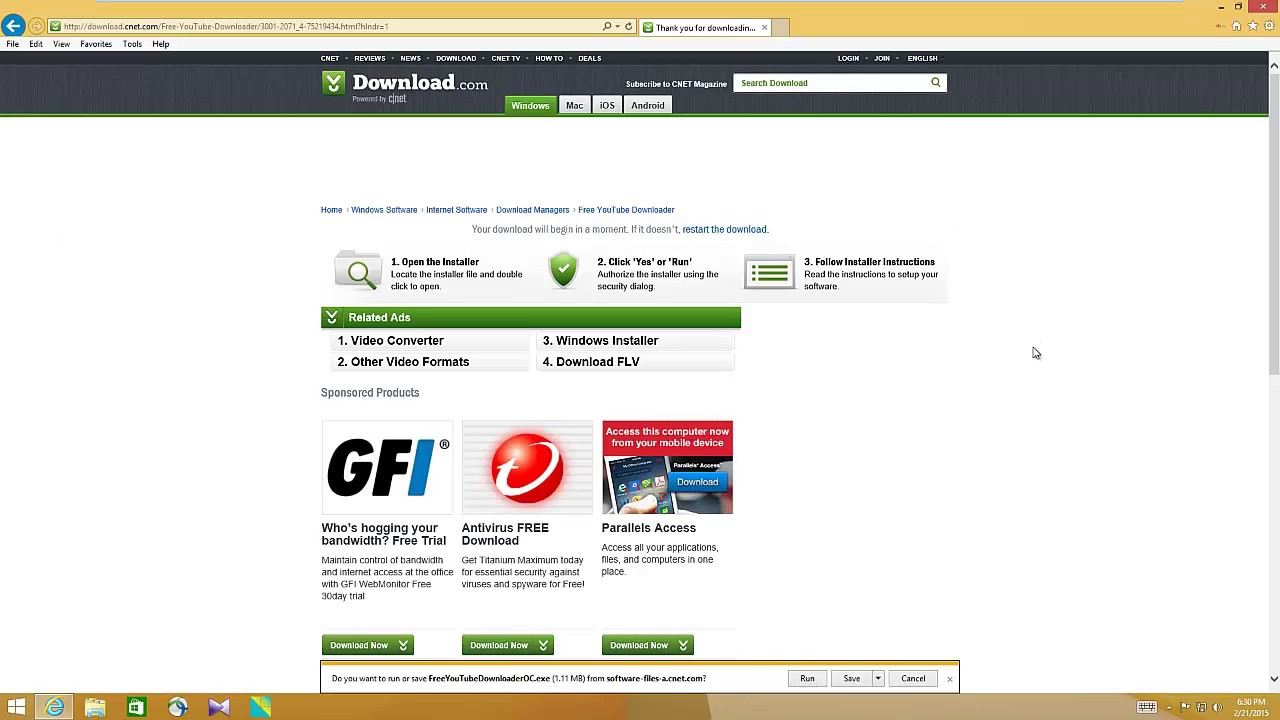
Run FreeYouTubeDownloaderOC.exe, approve UAC, and install keeping Ad-Aware Express and TuneUp Utilities
left_click(810, 681)
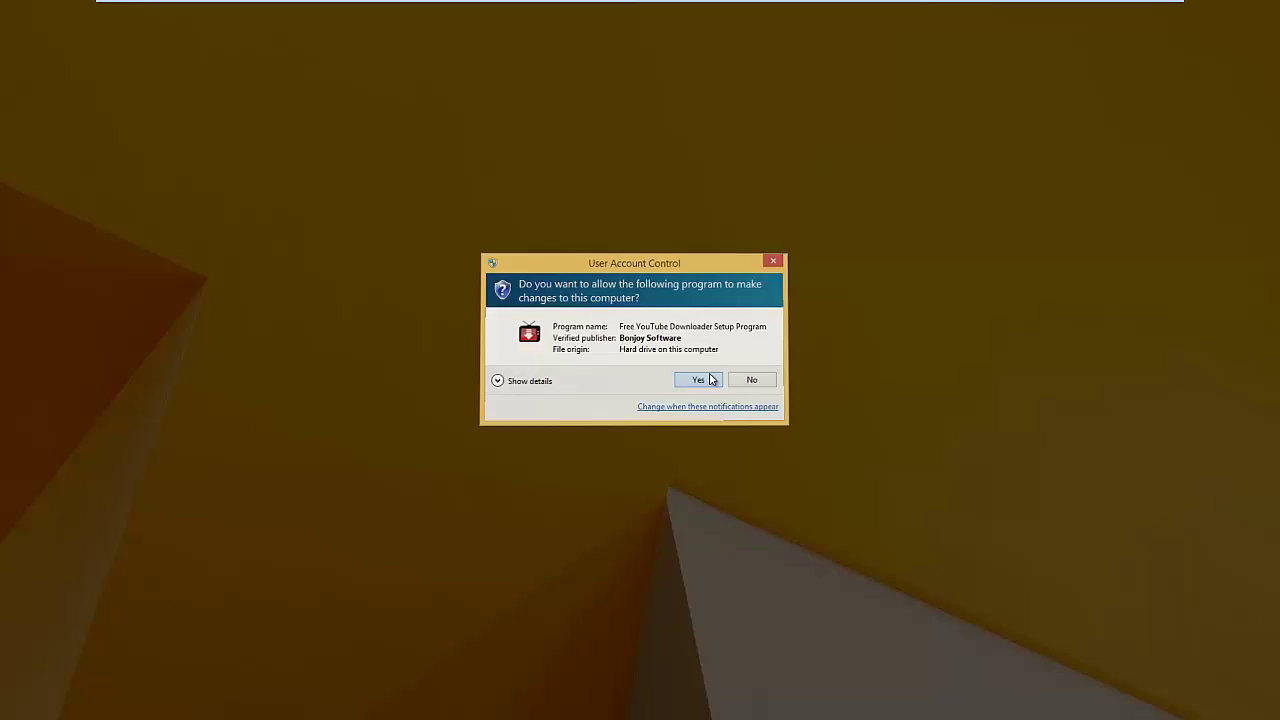
left_click(698, 380)
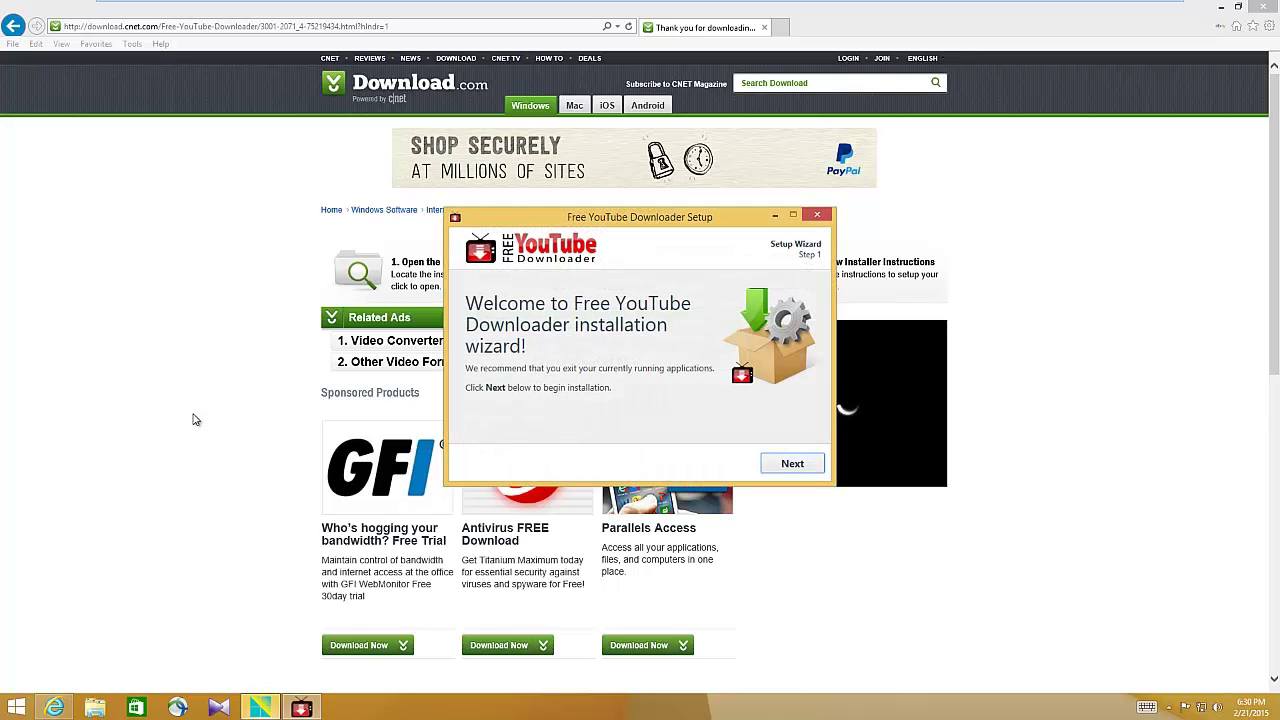
left_click(790, 469)
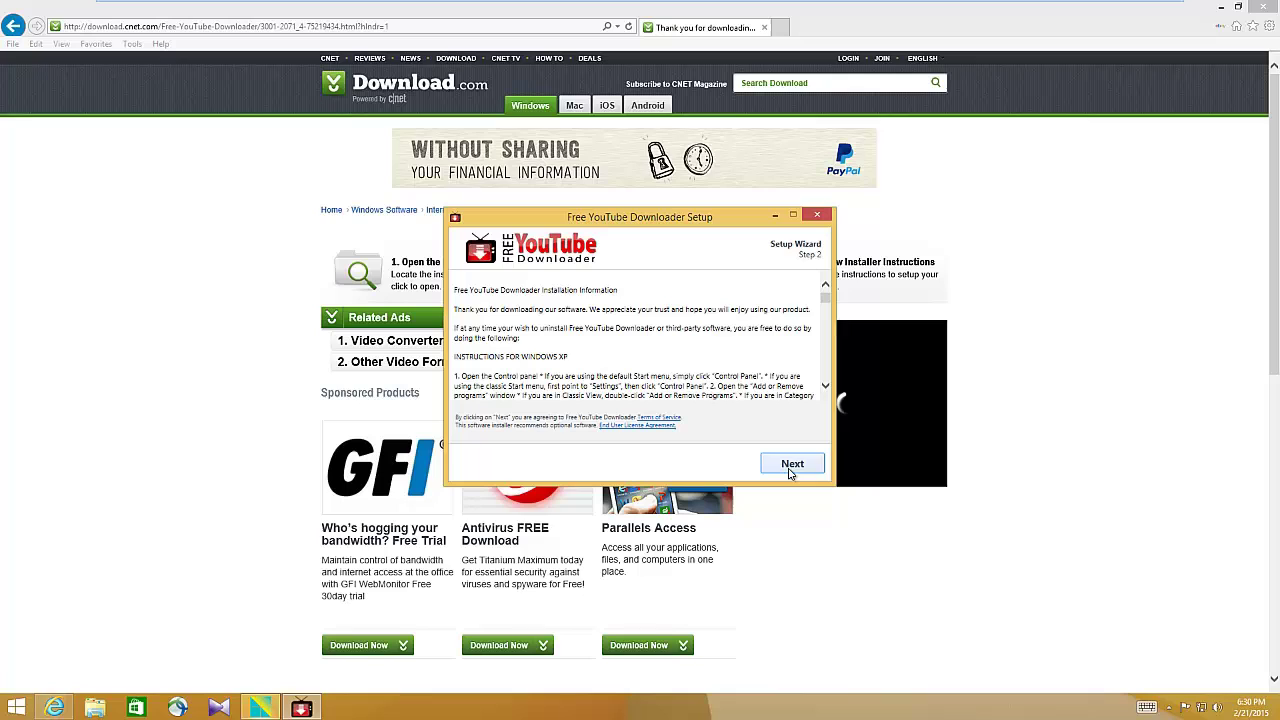
left_click(790, 470)
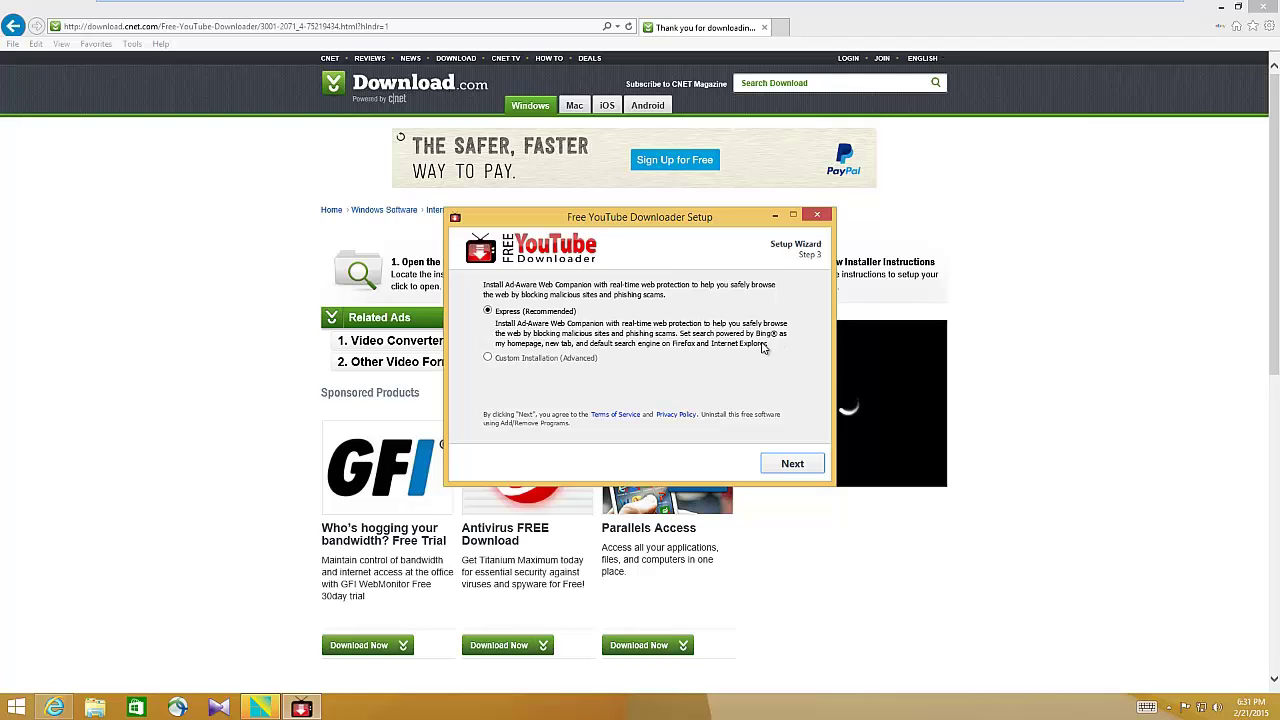
left_click(797, 463)
left_click(789, 469)
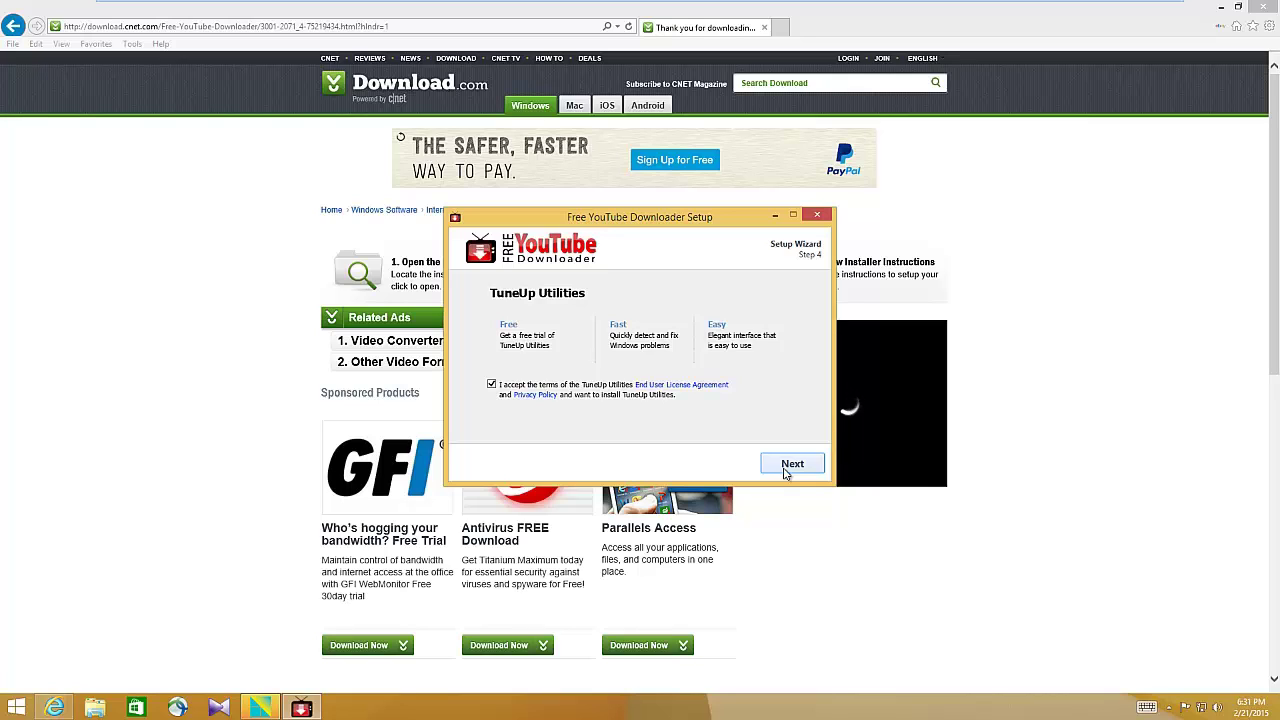
left_click(790, 465)
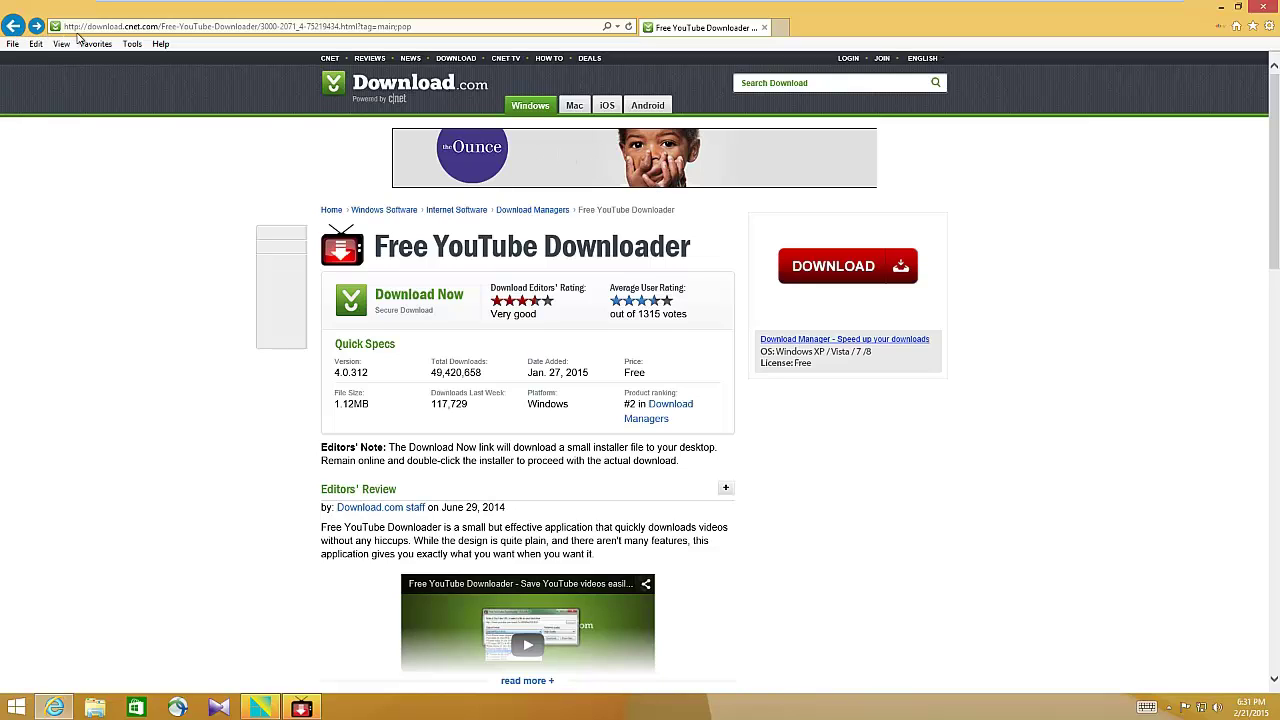
Go back to the Free YouTube Downloader page and finish the completed installer
left_click(14, 26)
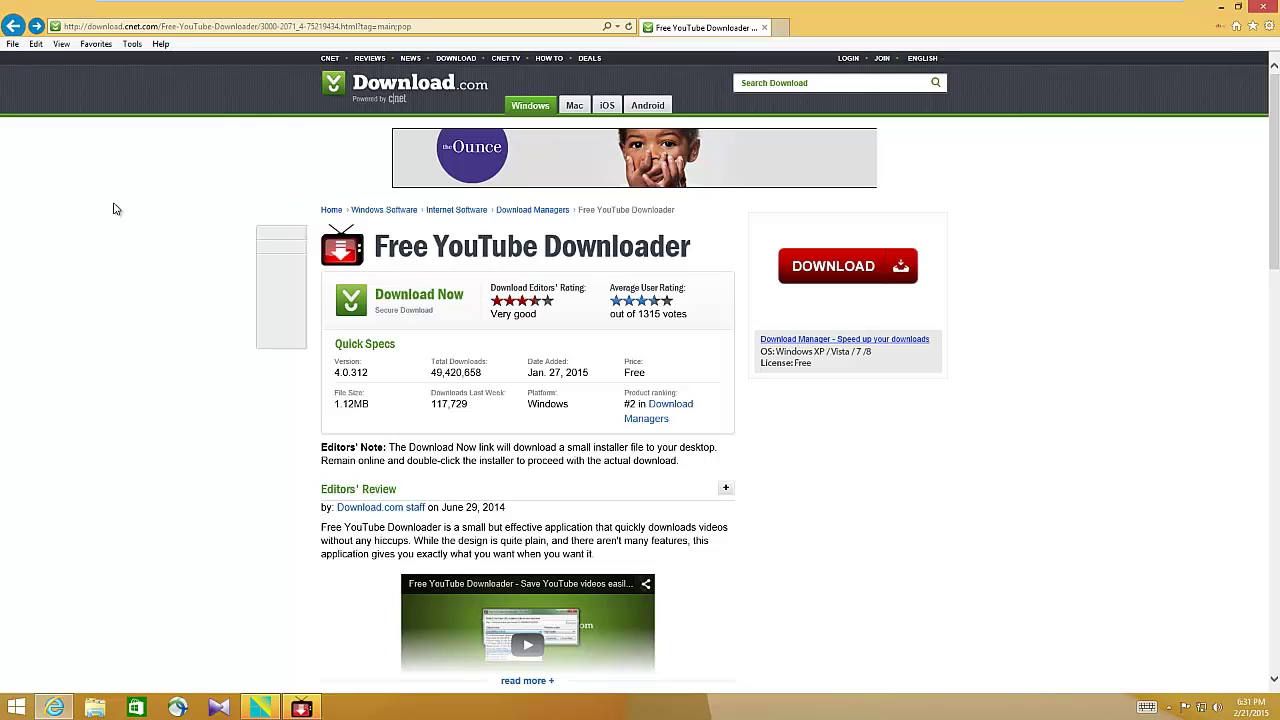
left_click(302, 708)
left_click(806, 461)
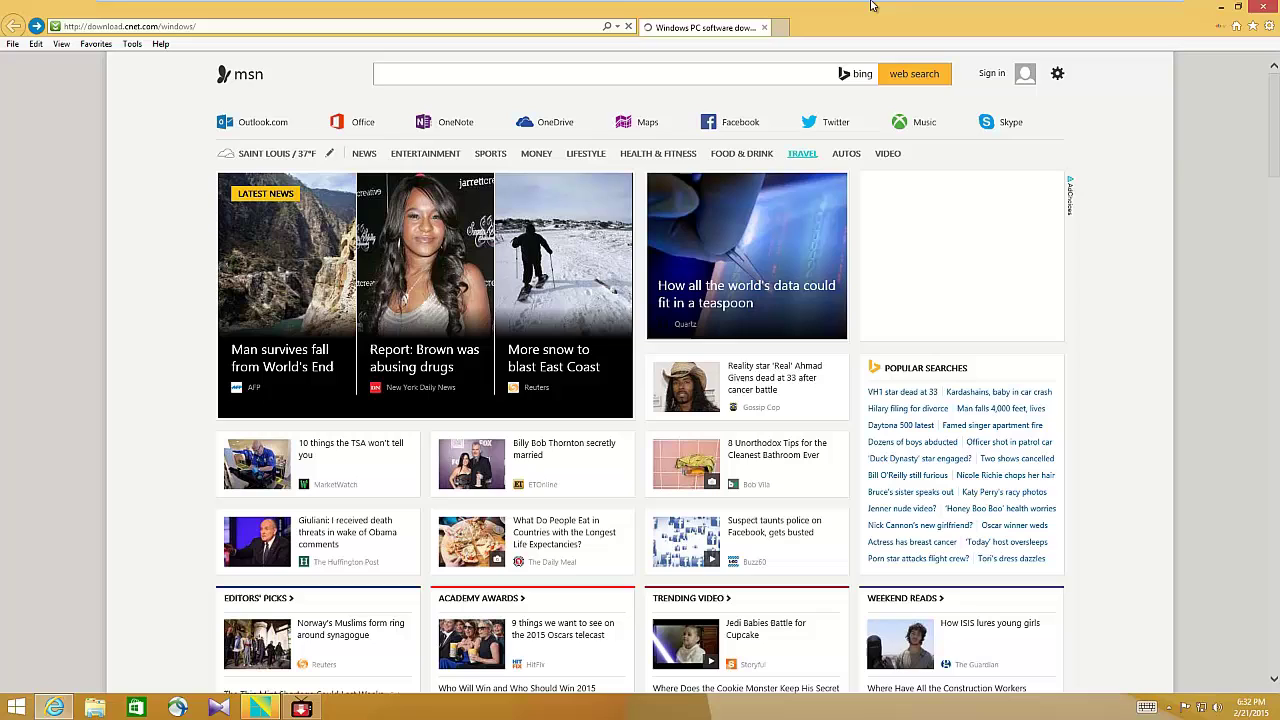
Scroll to YTD Video Downloader under Most Popular Downloads and open it to get the YTDSetup.exe prompt
mouse_move(870, 5)
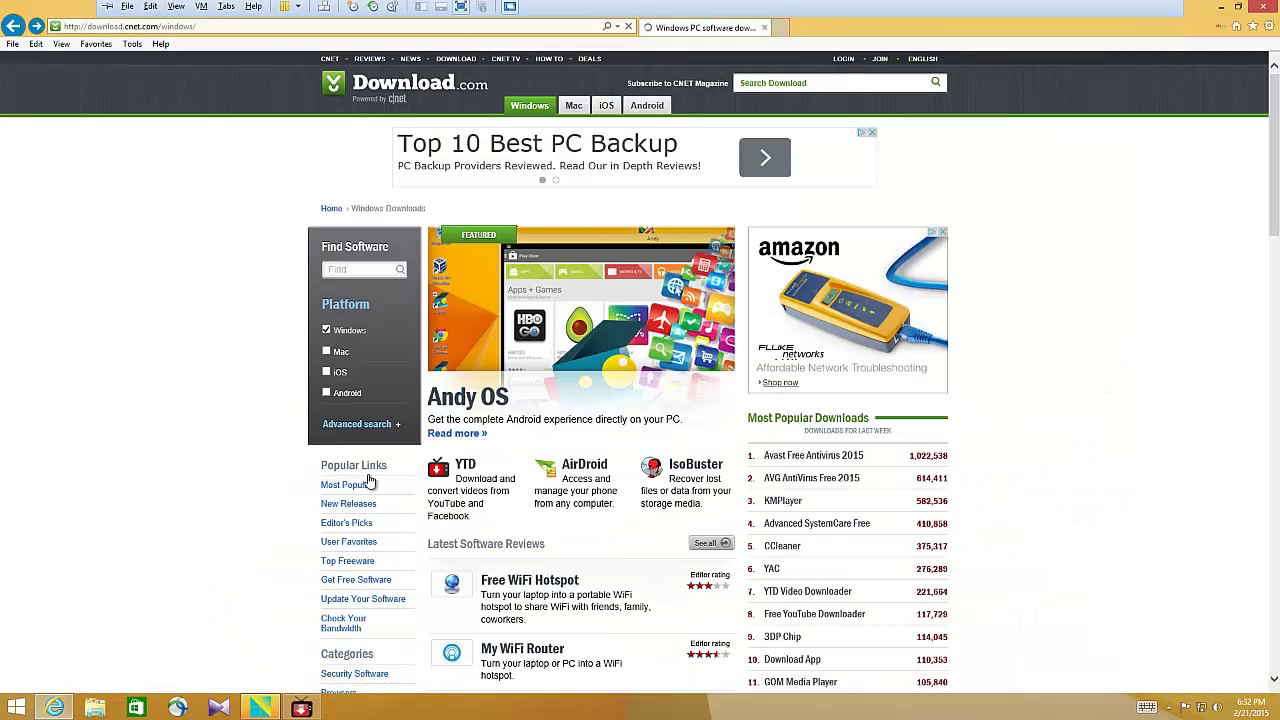
scroll(290, 412, "down", 1)
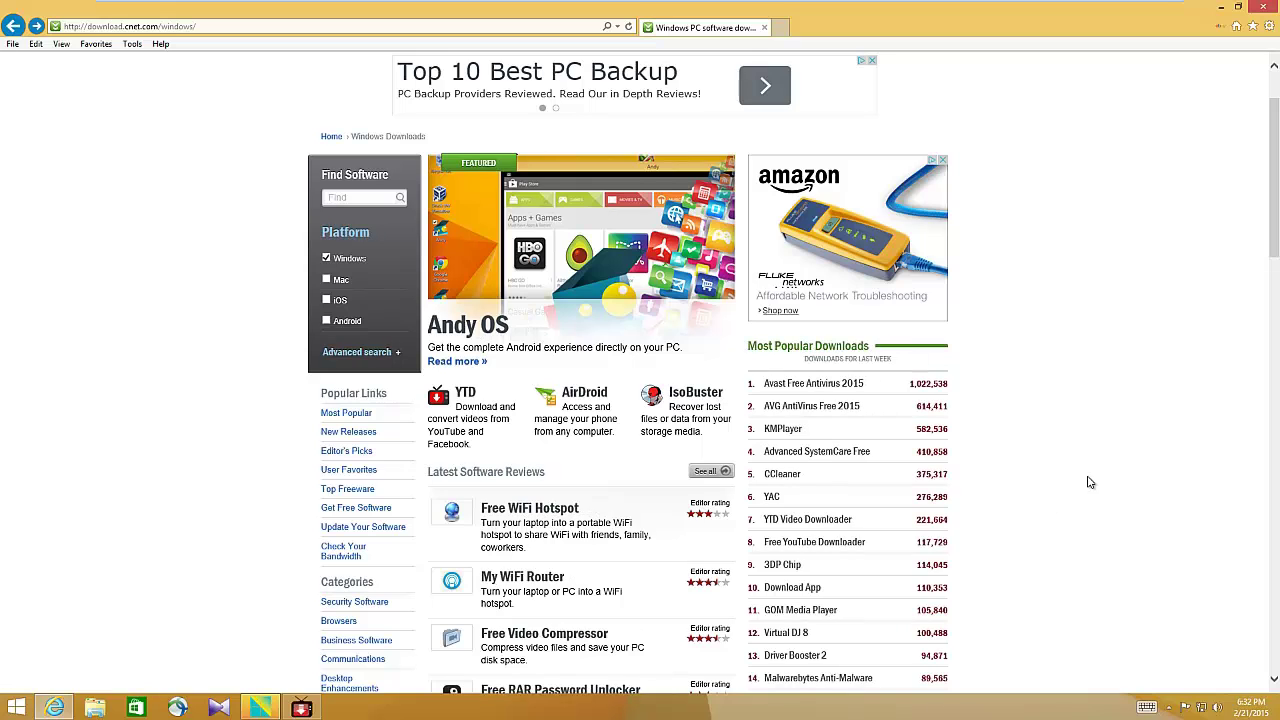
scroll(1090, 482, "down", 1)
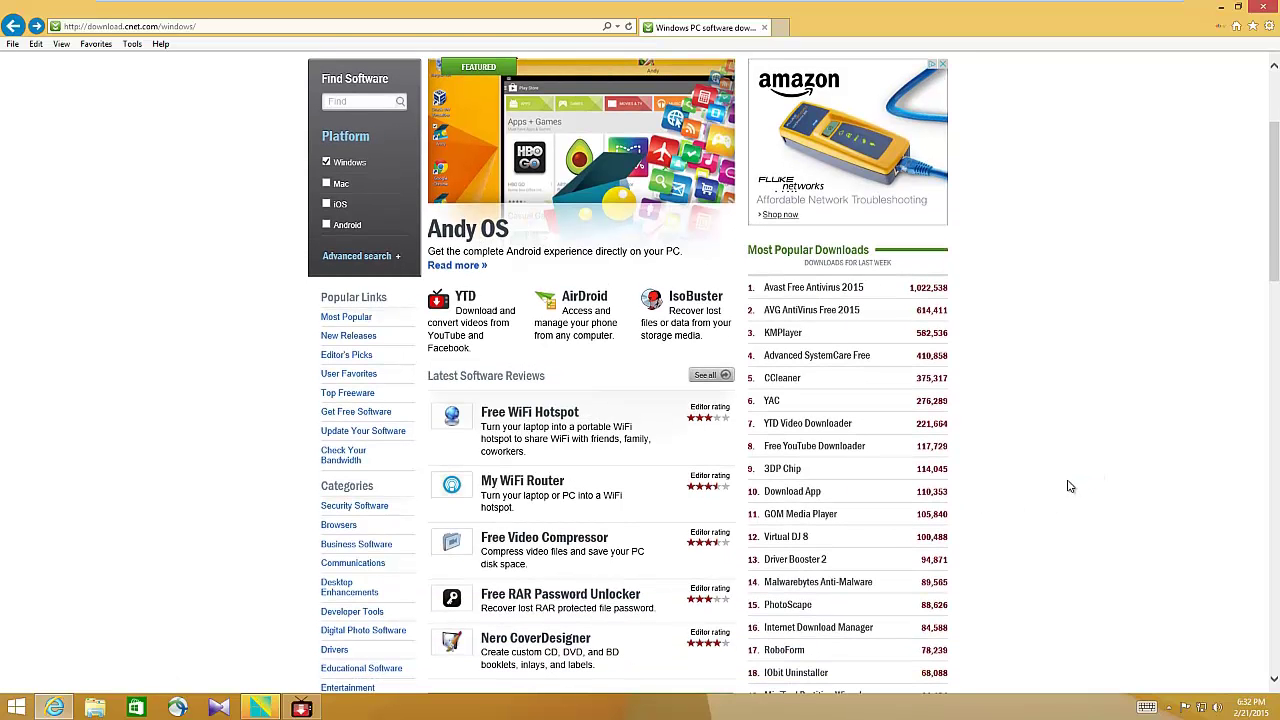
scroll(1070, 483, "down", 2)
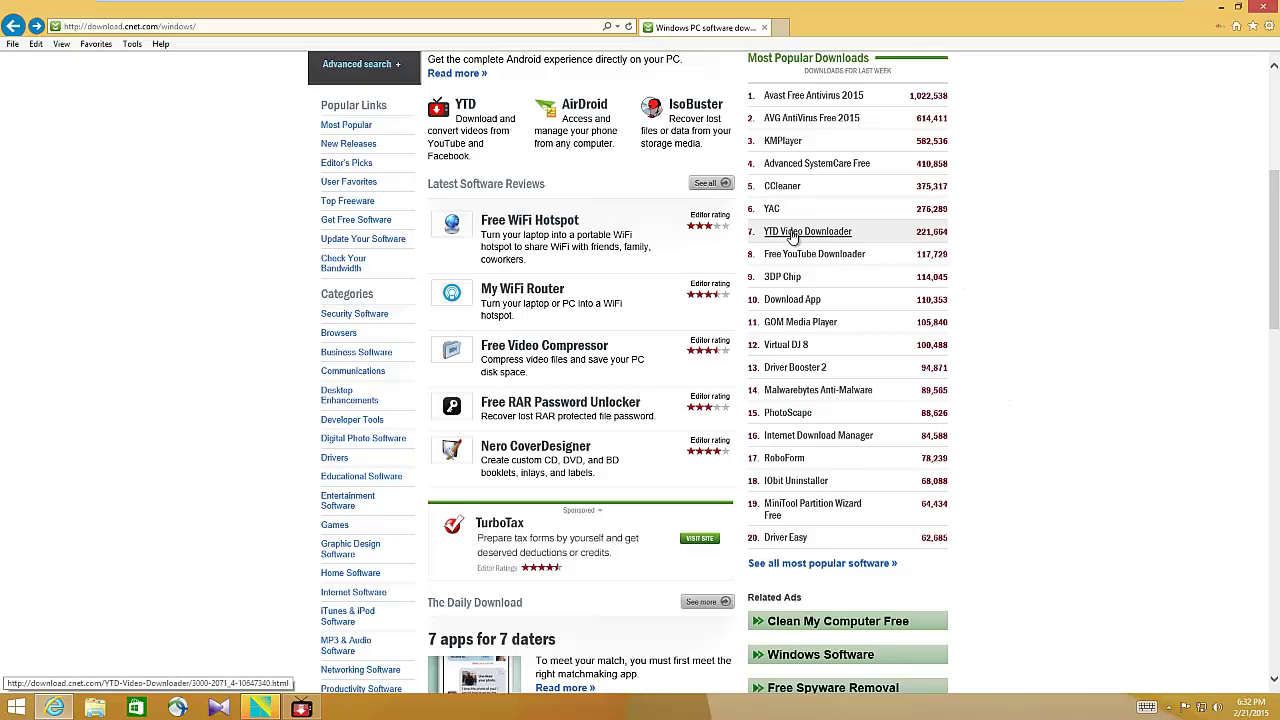
left_click(789, 234)
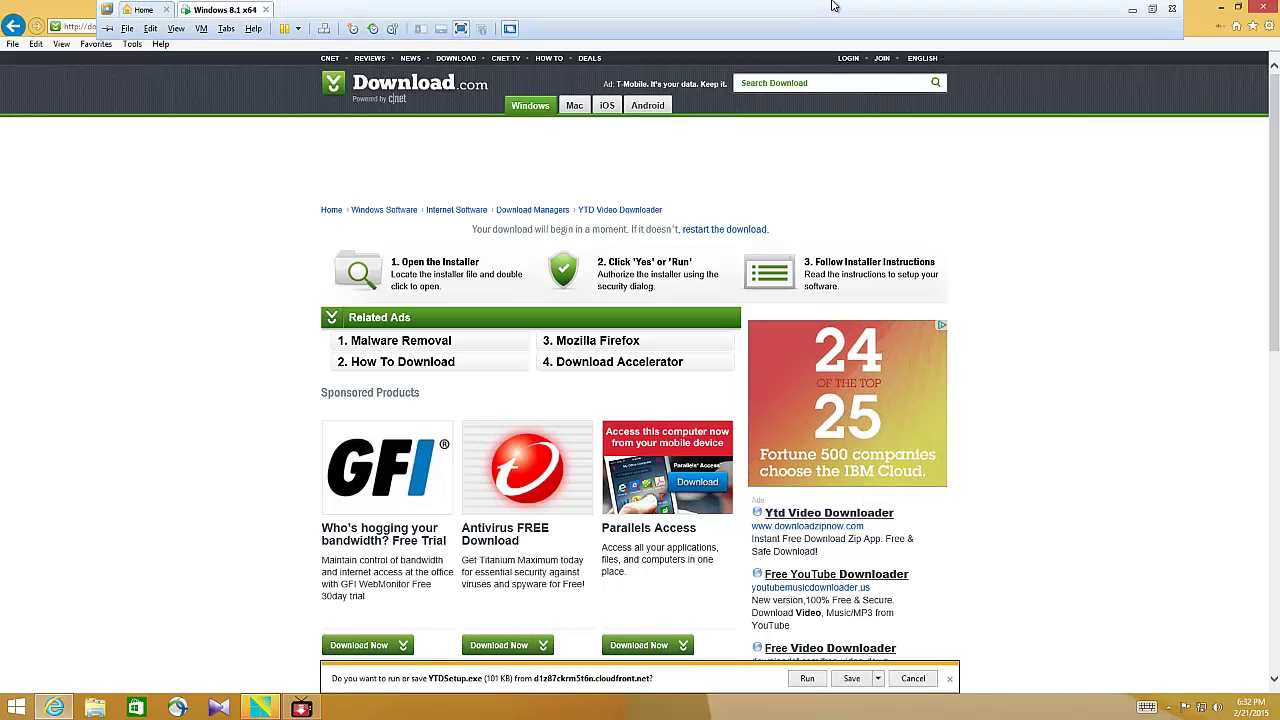
Run the downloaded YTDSetup.exe and approve the UAC prompt
left_click(807, 678)
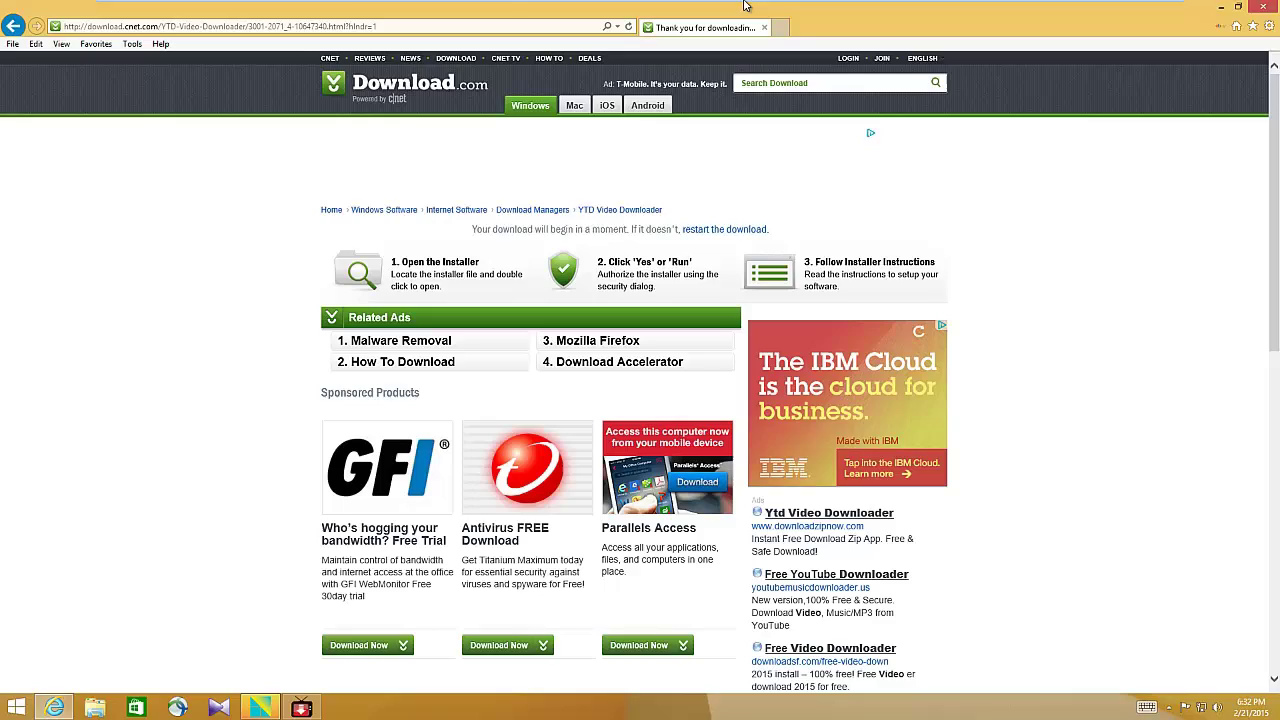
mouse_move(973, 22)
left_click(697, 379)
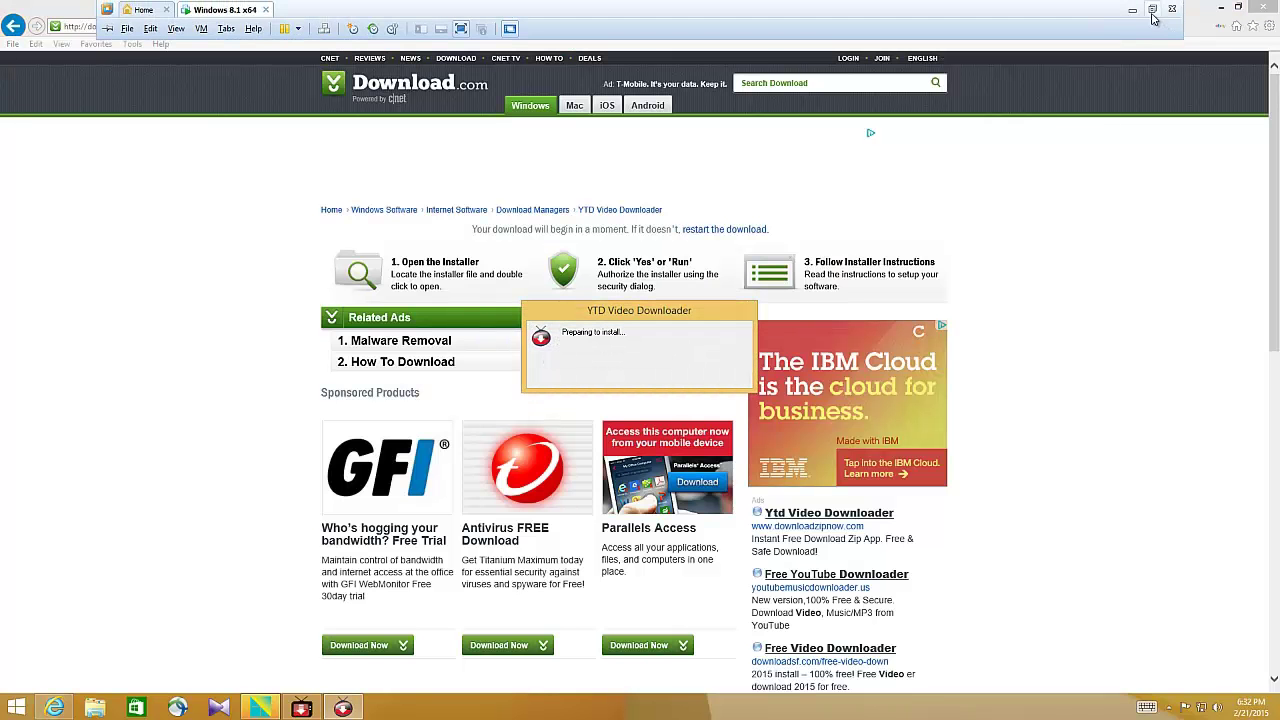
left_click(1156, 20)
left_click(675, 707)
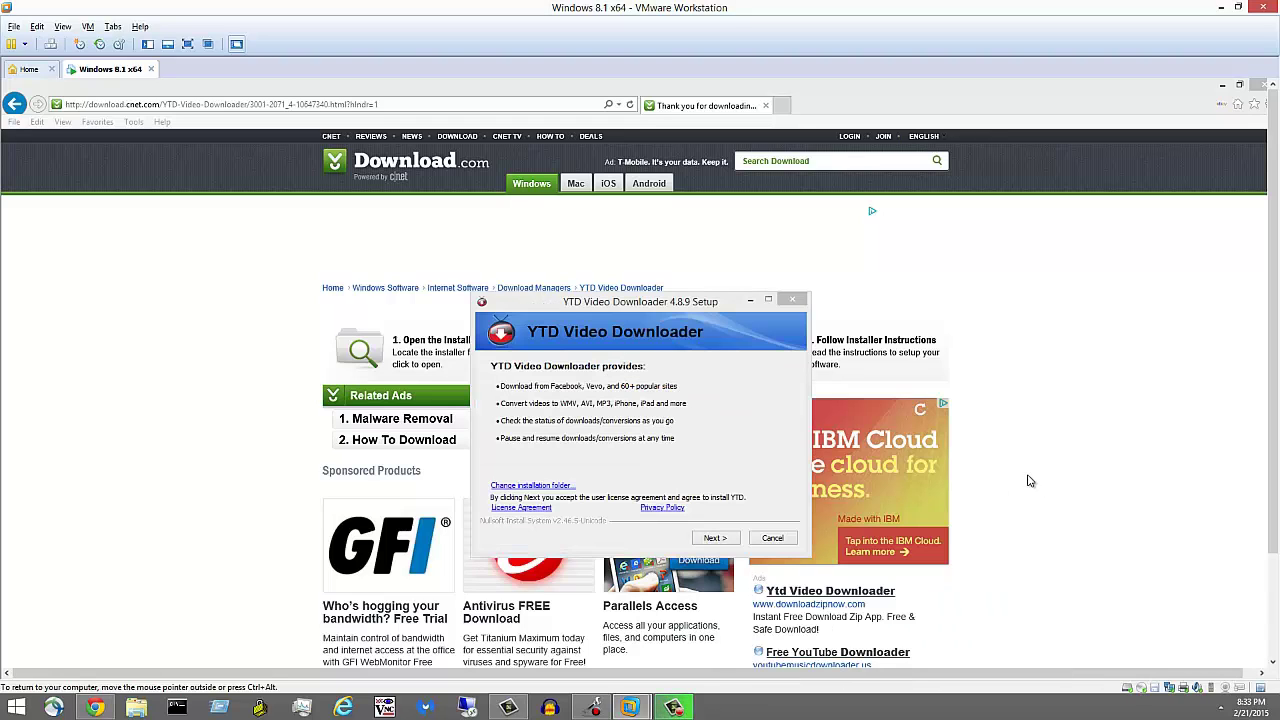
Install YTD Video Downloader 4.8.9, accepting the Spigot/Yahoo offer, then launch and minimize it
left_click(715, 540)
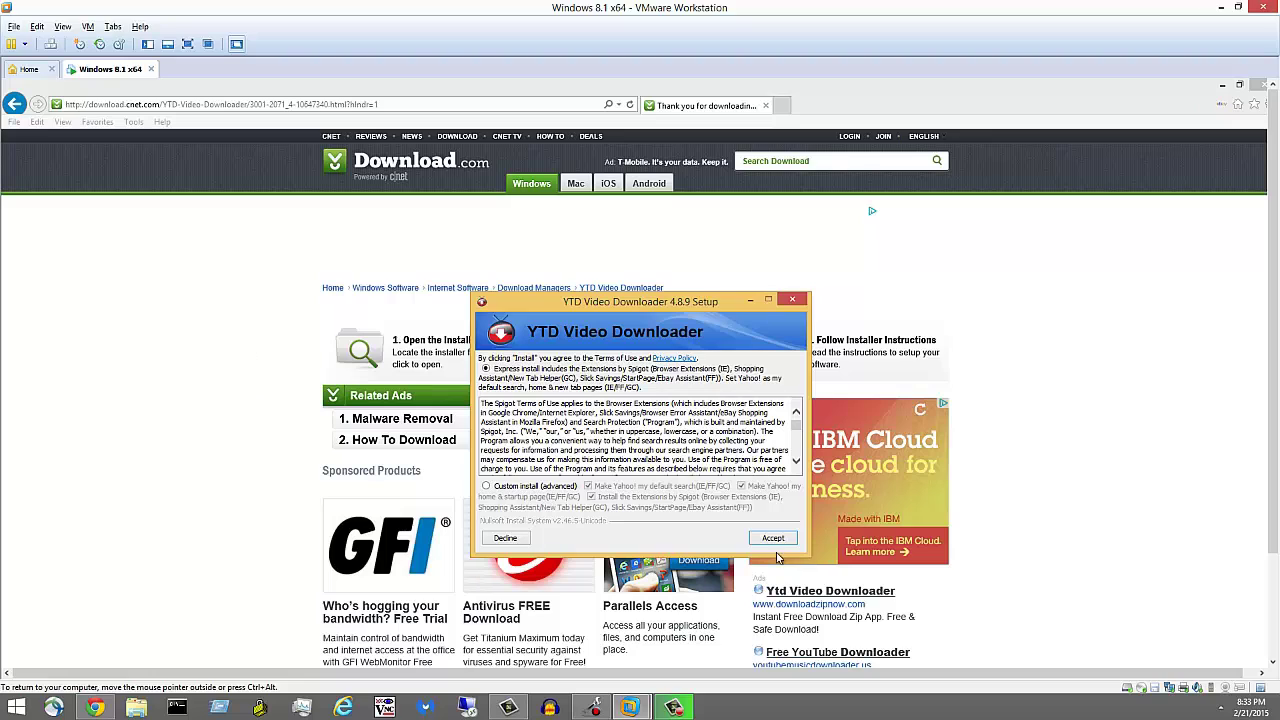
left_click(776, 540)
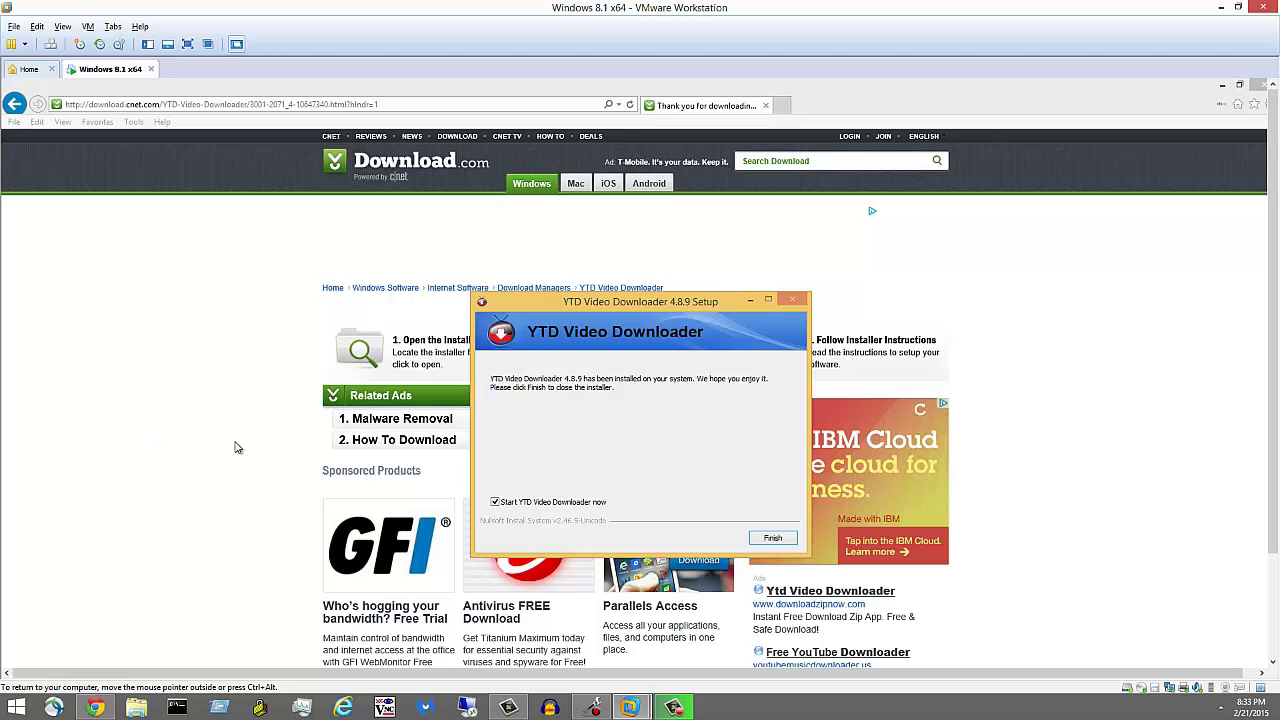
left_click(772, 539)
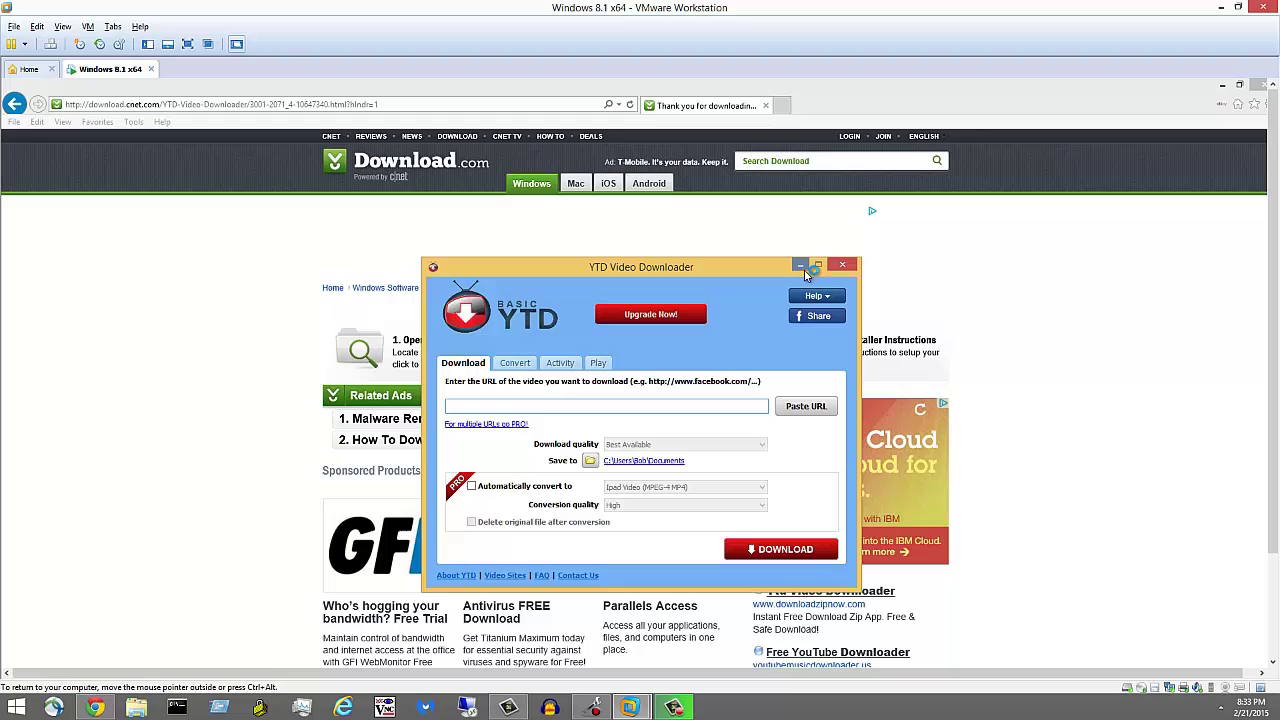
left_click(843, 268)
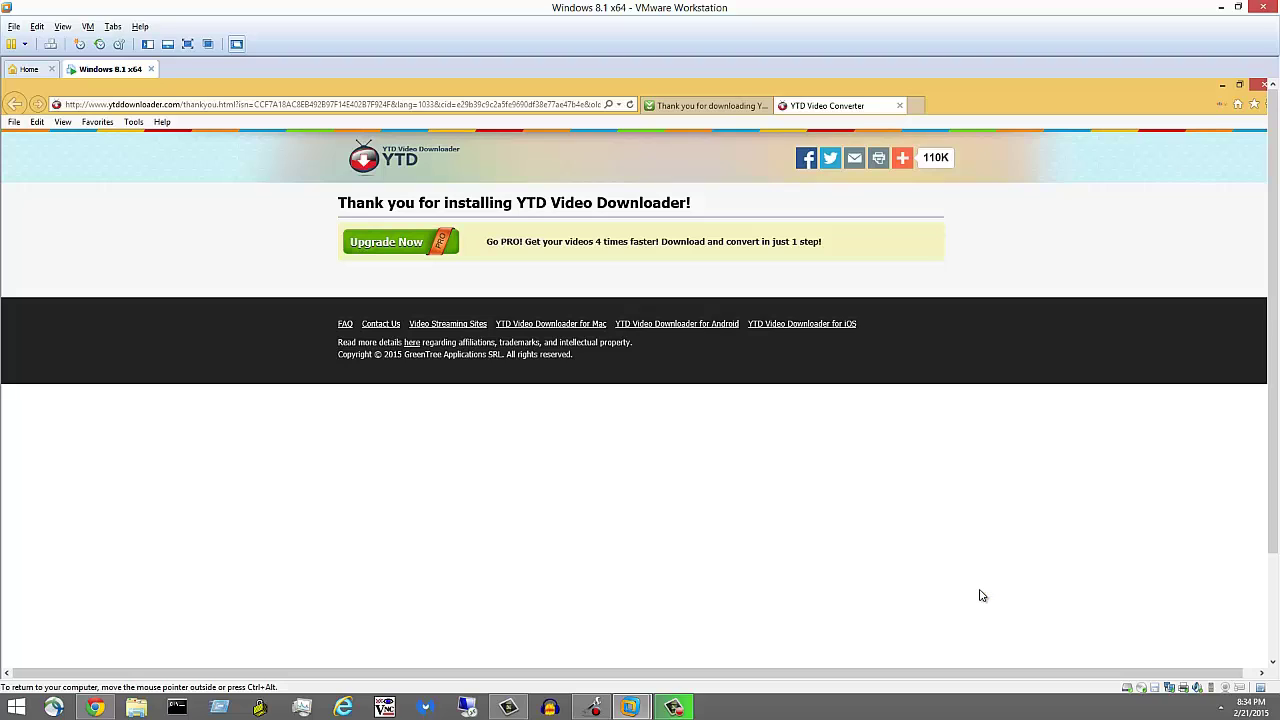
Close Internet Explorer with all its tabs, YTD Video Downloader and Free YouTube Downloader
left_click(1261, 84)
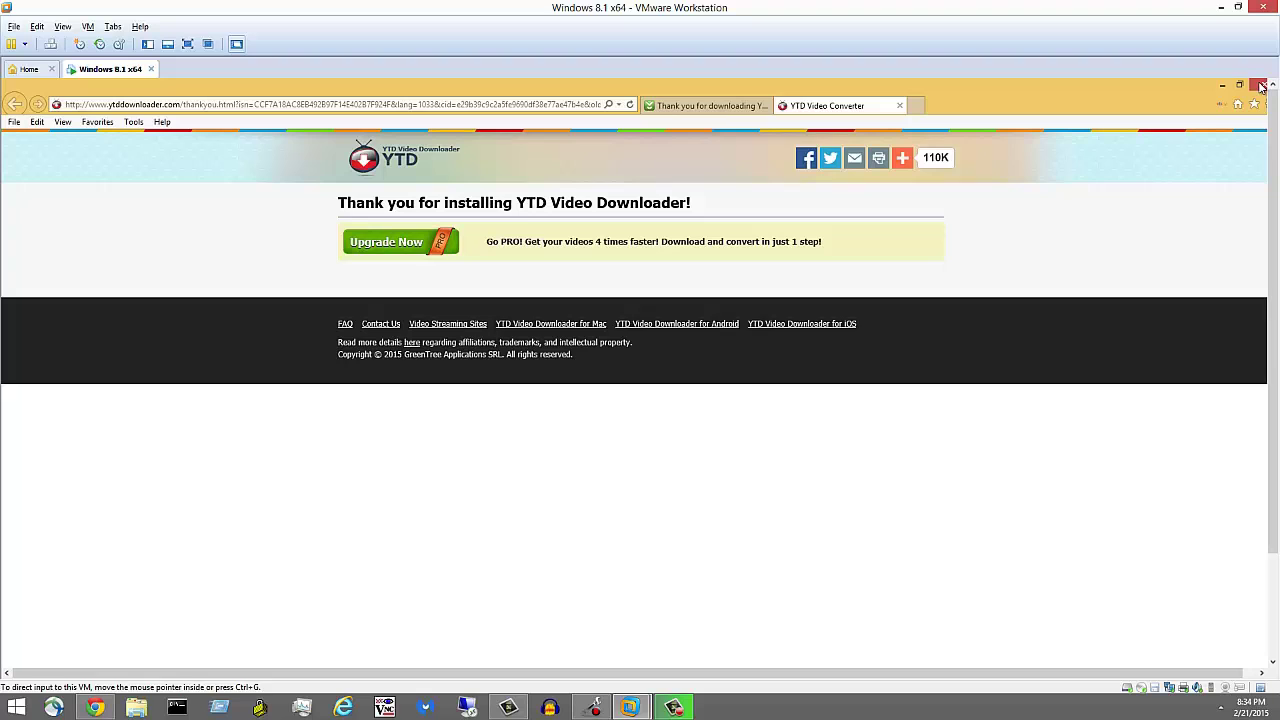
left_click(601, 436)
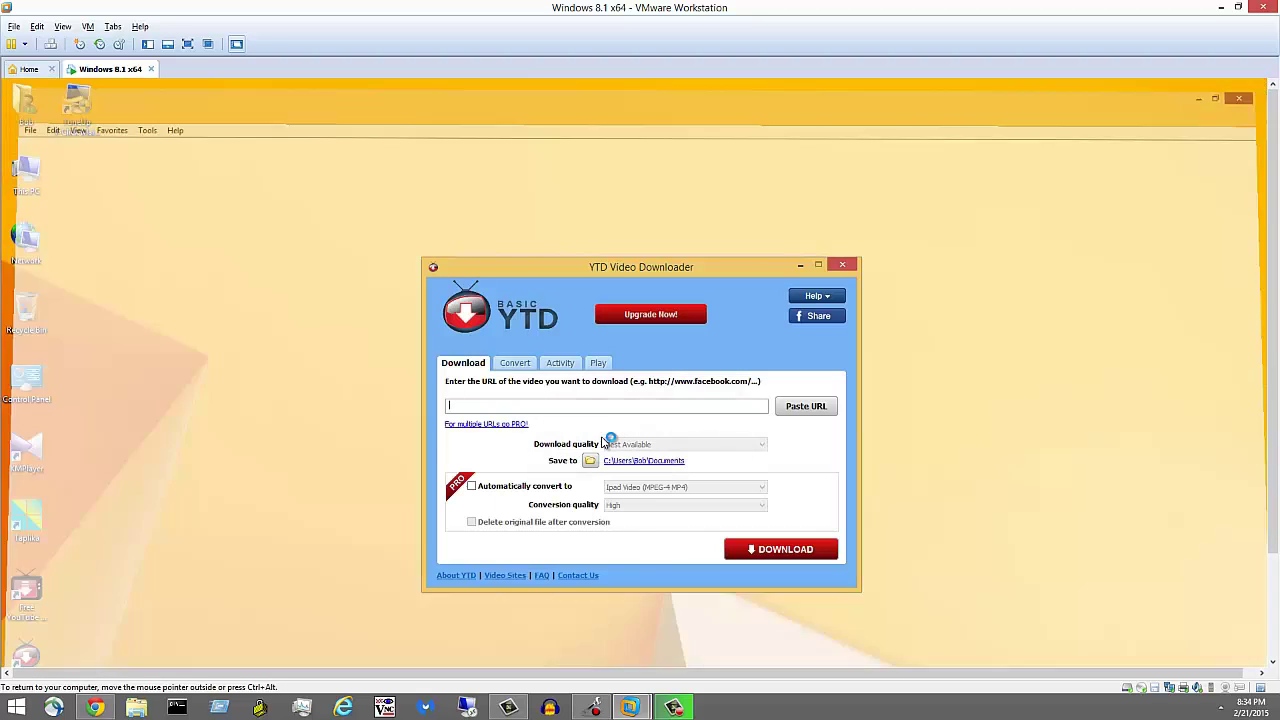
left_click(850, 269)
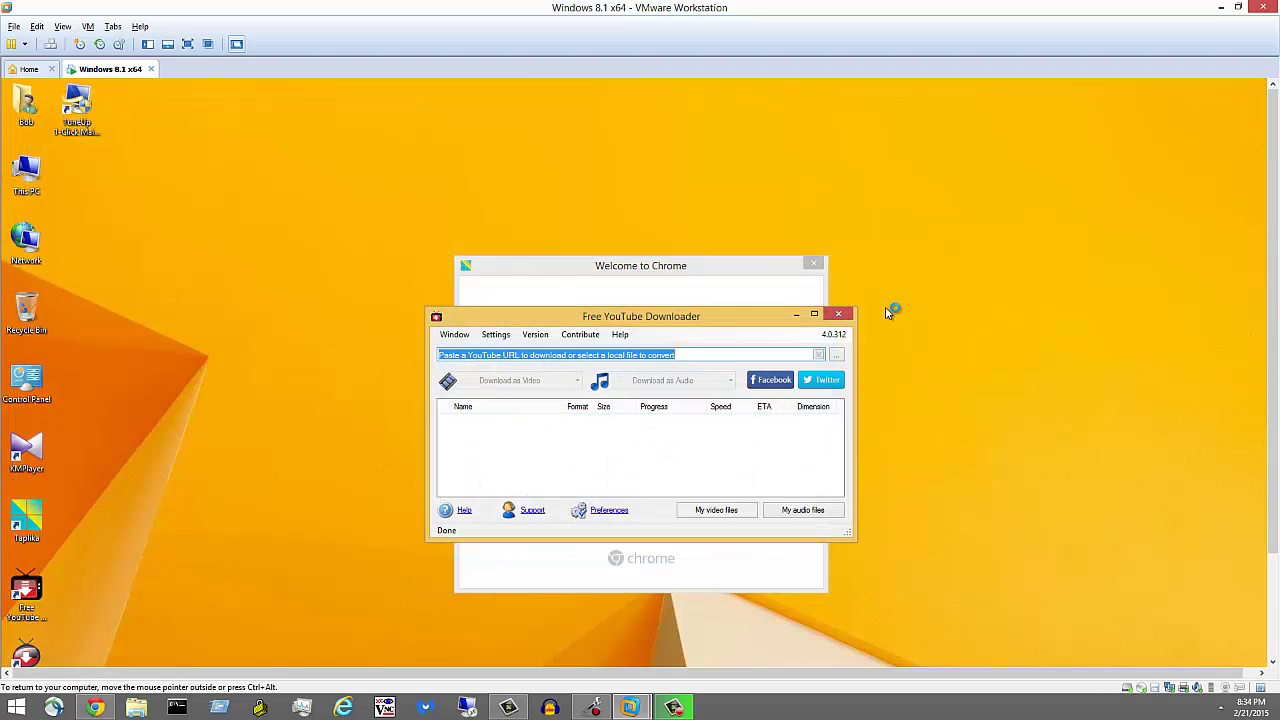
left_click(838, 315)
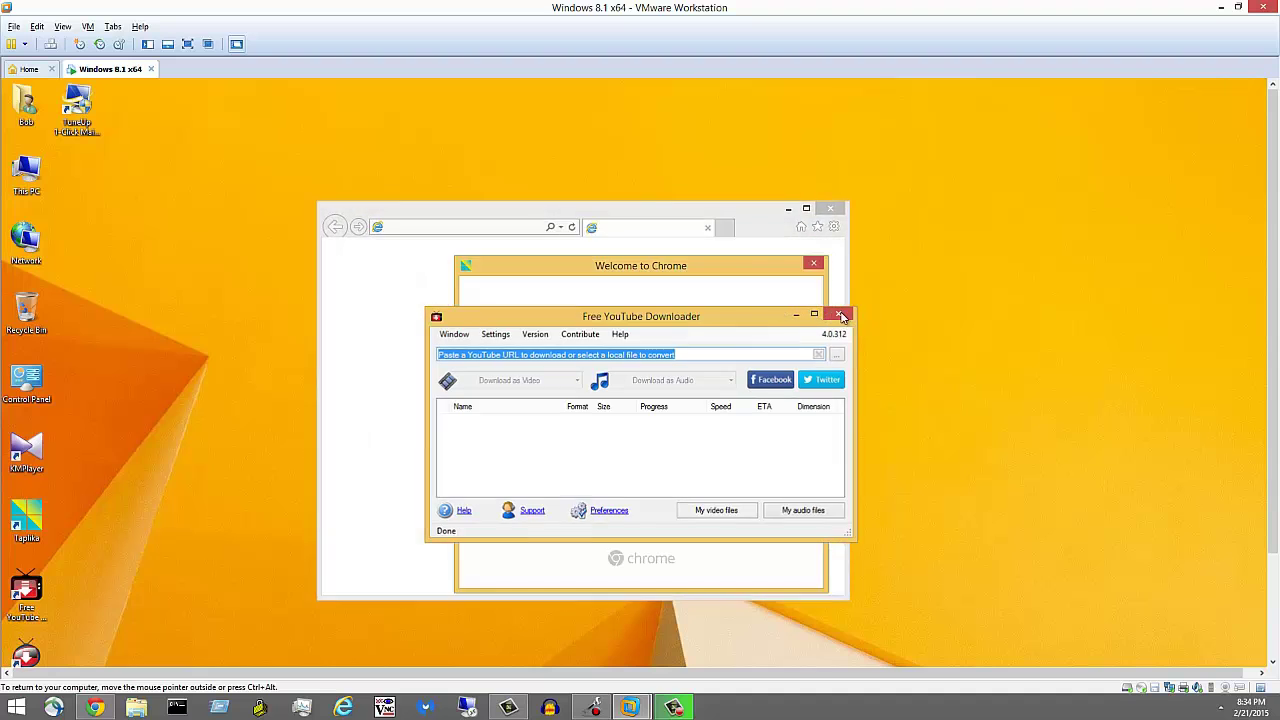
Close the tune-up.com window, Welcome to Chrome, Taplika and the TuneUp Update Wizard
left_click(839, 208)
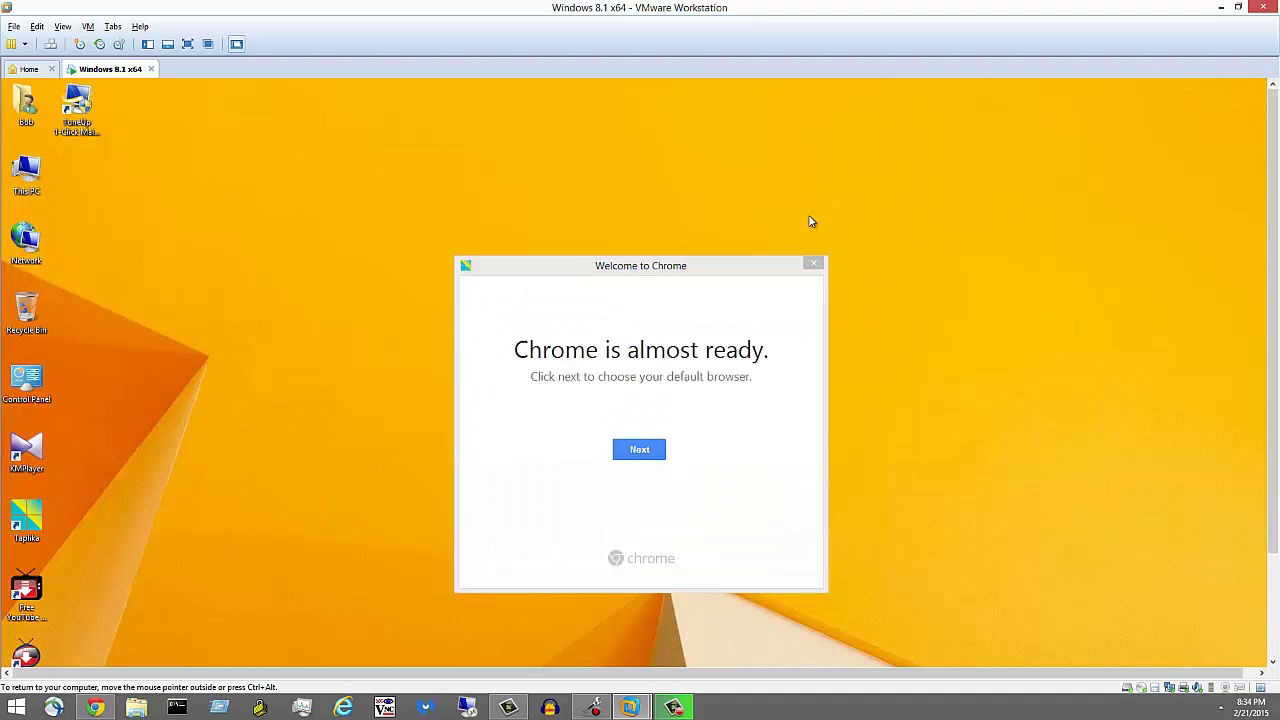
left_click(818, 263)
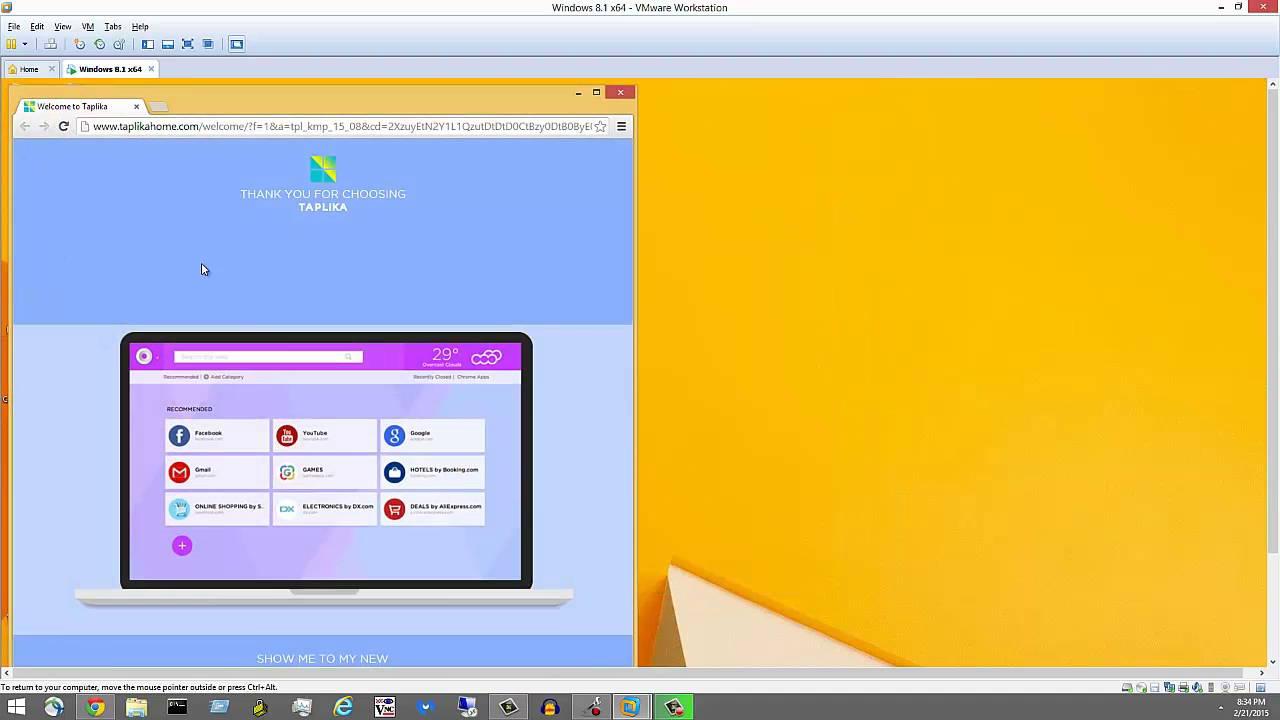
left_click(620, 95)
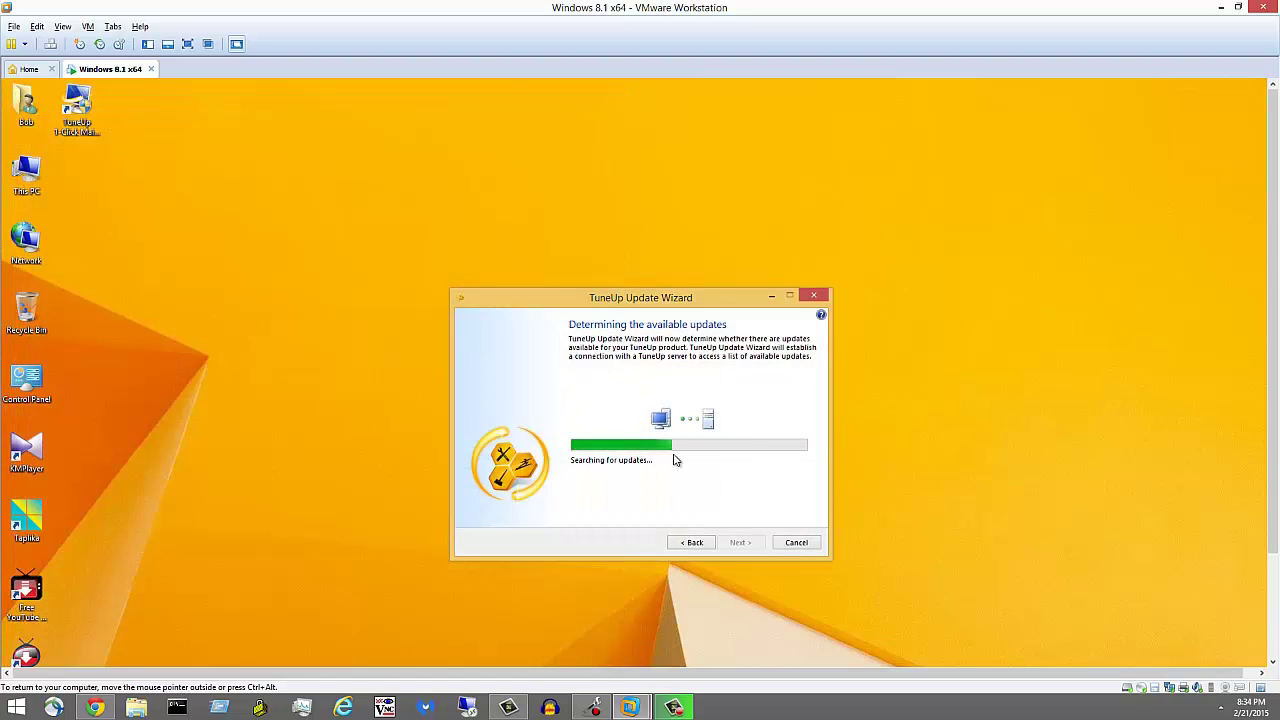
left_click(822, 297)
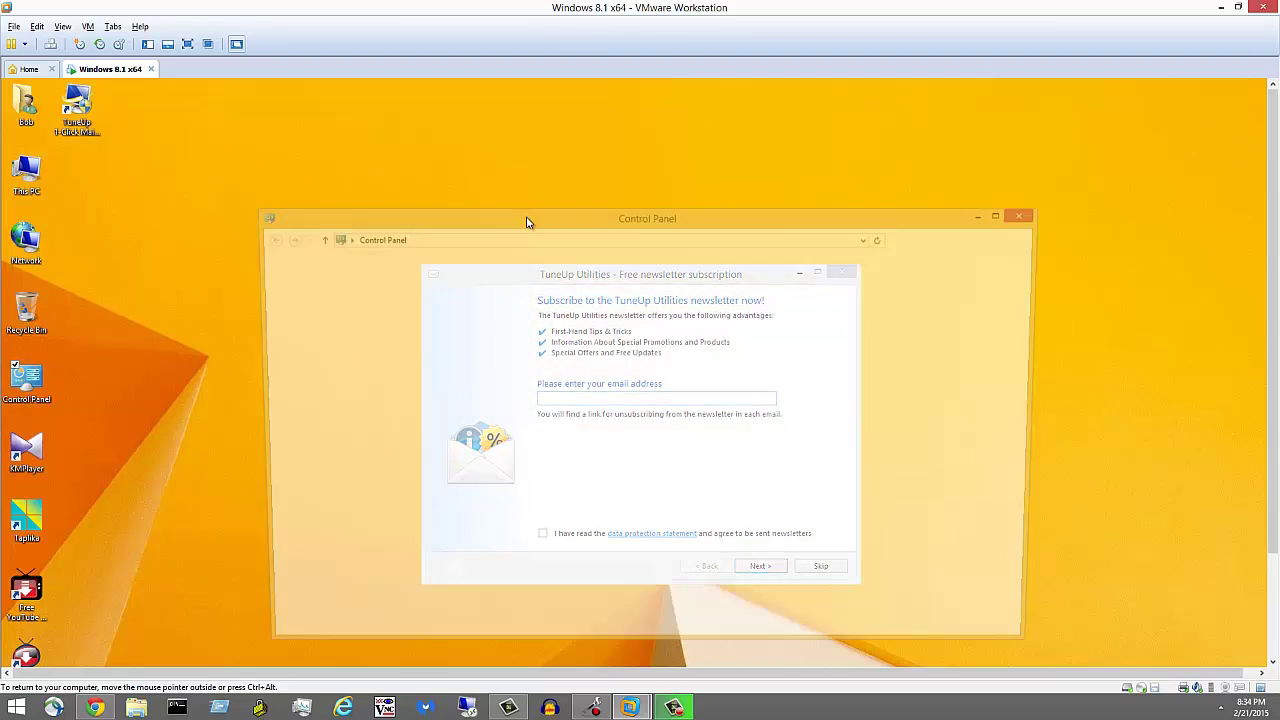
Open Uninstall a program, inspect the Taplika, Cisco AnyConnect and BootRacer entries, then close it
left_click_drag(563, 226, 535, 161)
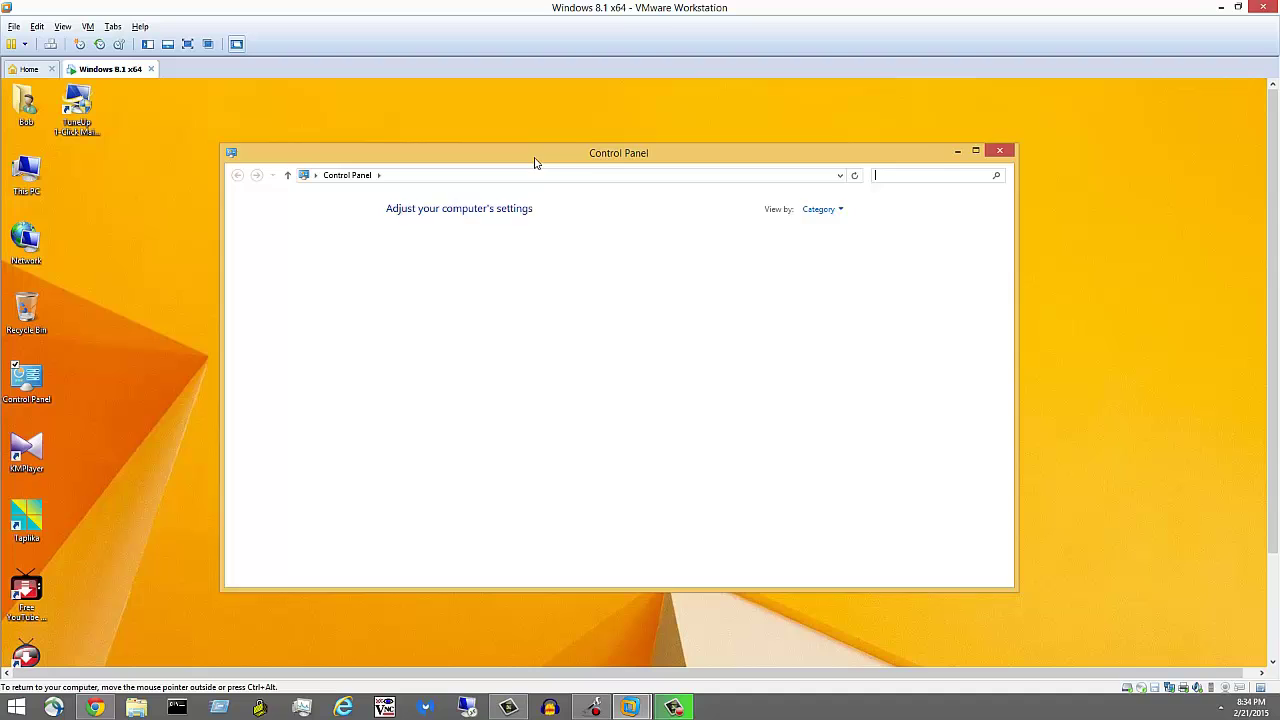
left_click(477, 397)
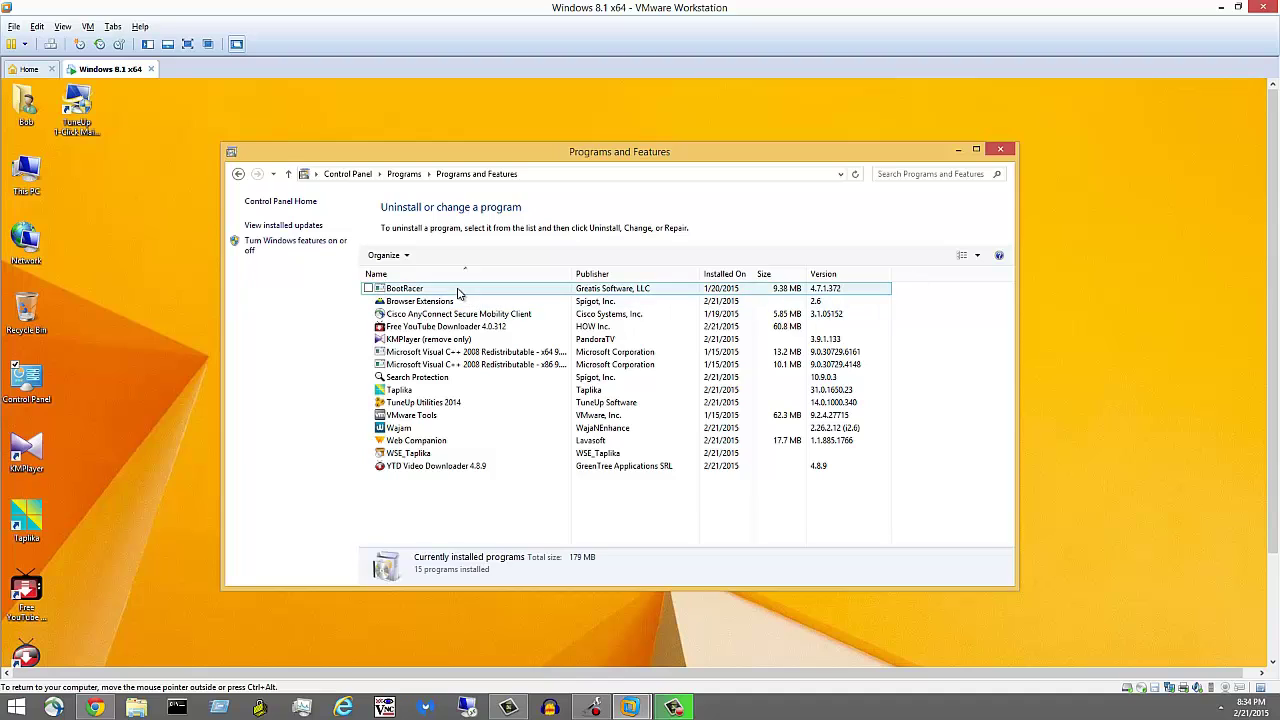
left_click(465, 390)
left_click(428, 315)
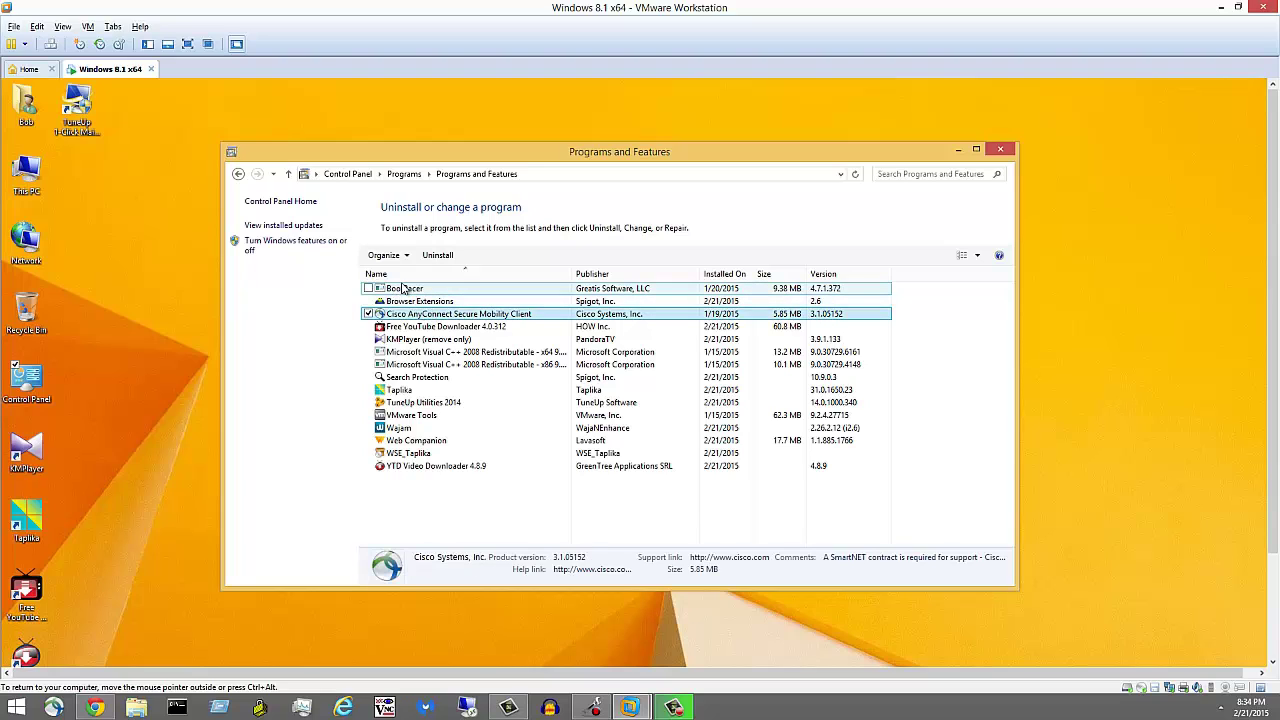
left_click(404, 288)
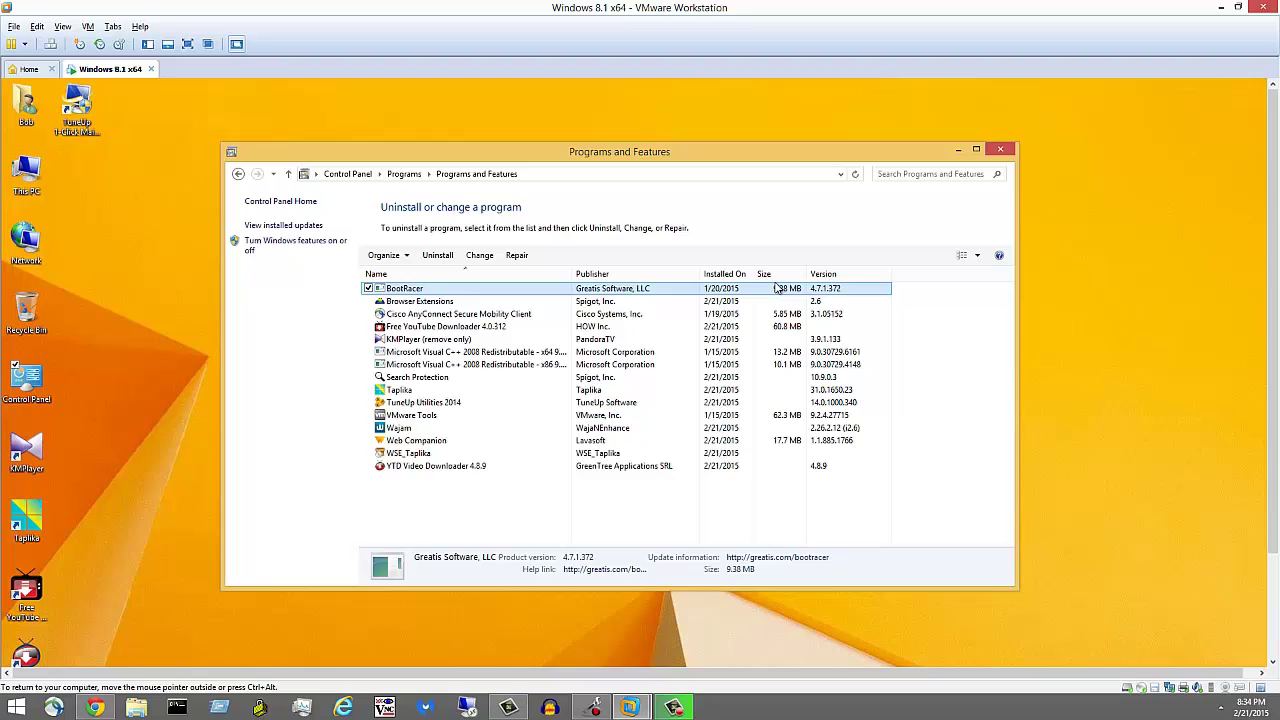
left_click(1000, 150)
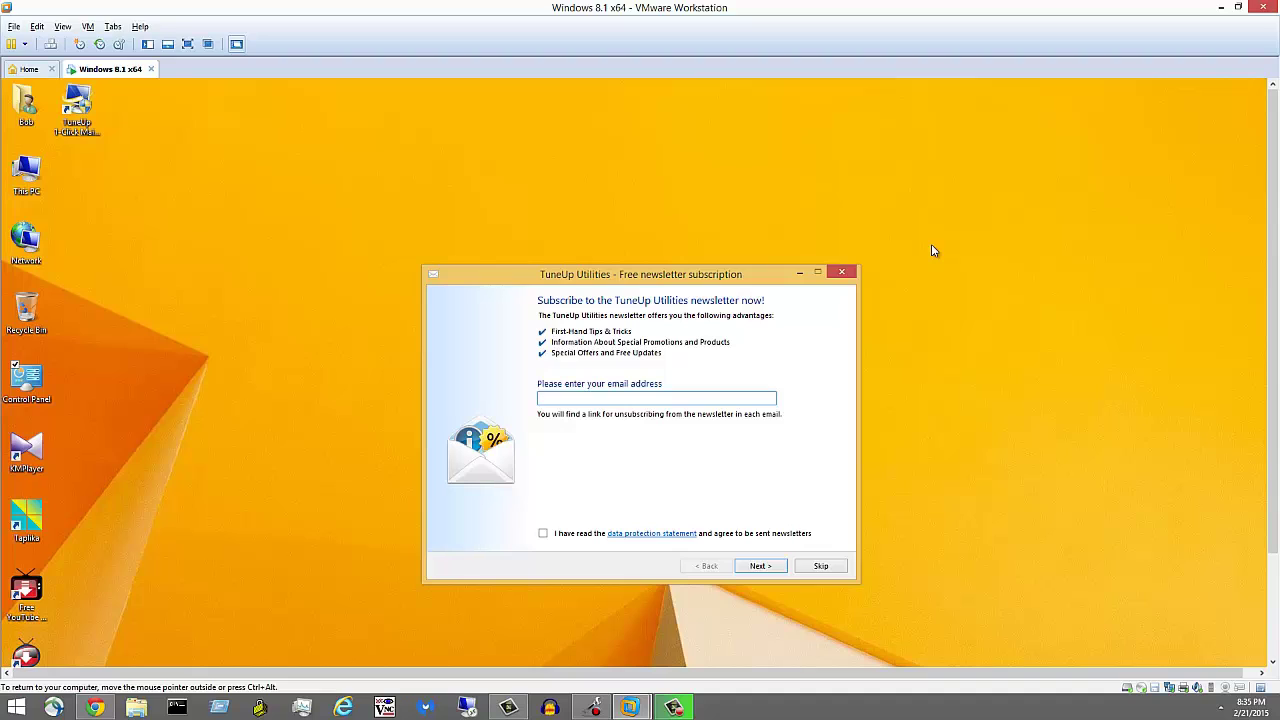
Drag the TuneUp newsletter dialog up and to the right, leaving the email field empty
left_click(26, 452)
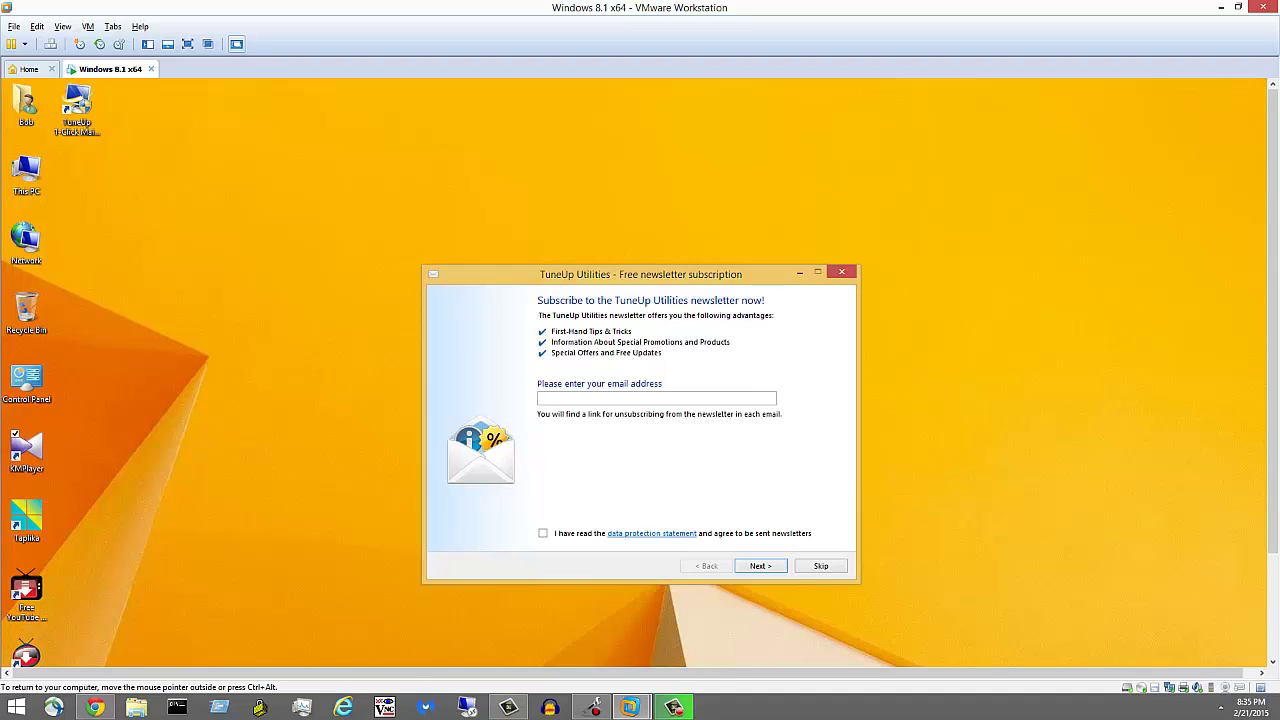
left_click_drag(565, 274, 625, 218)
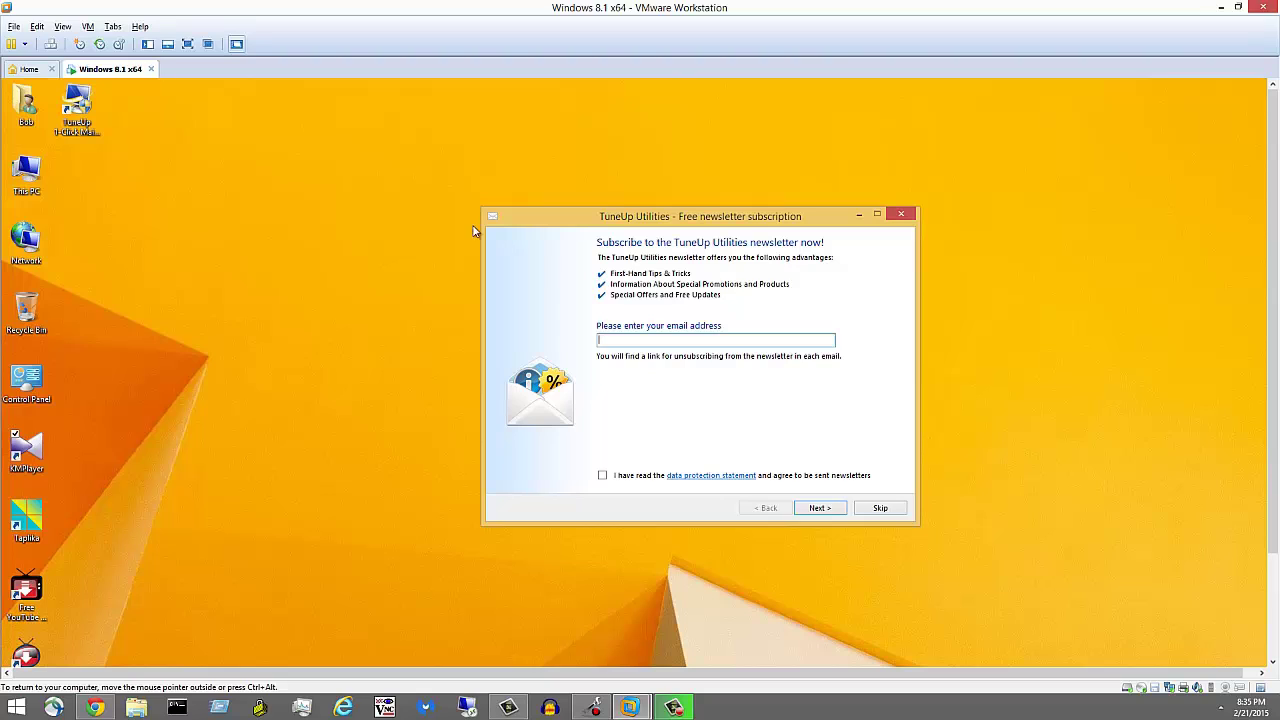
mouse_move(673, 707)
left_click(202, 397)
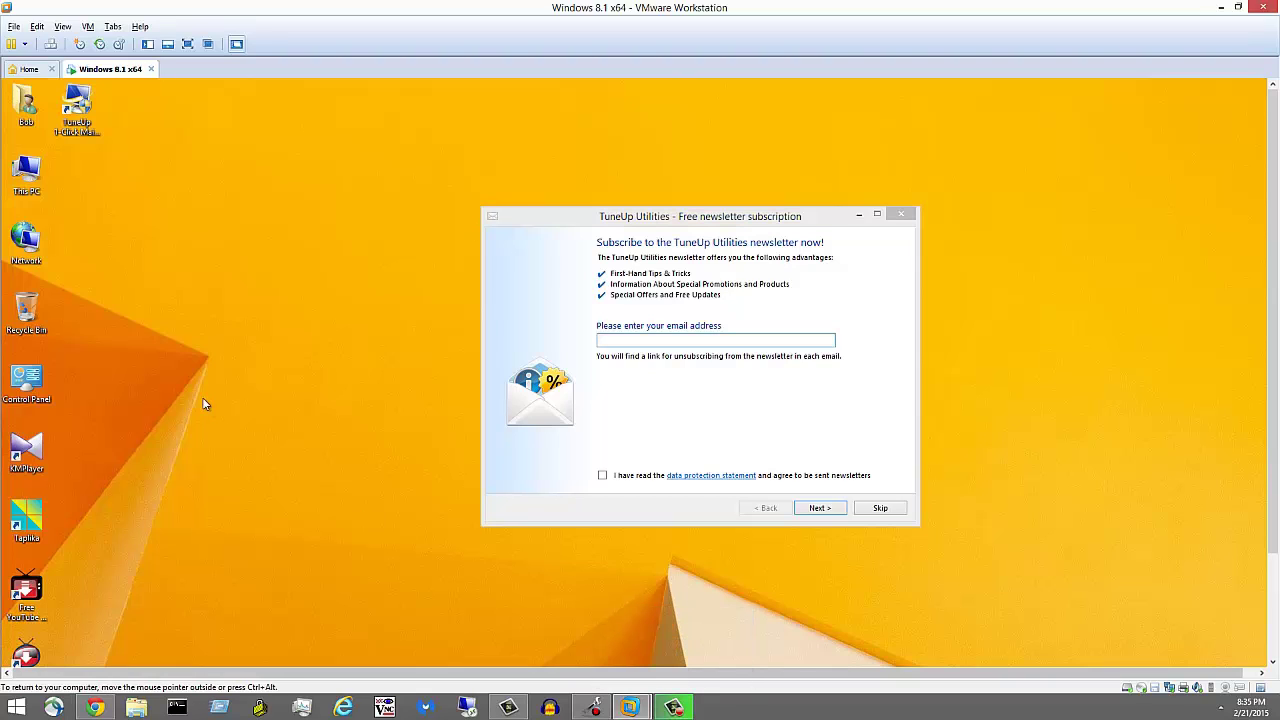